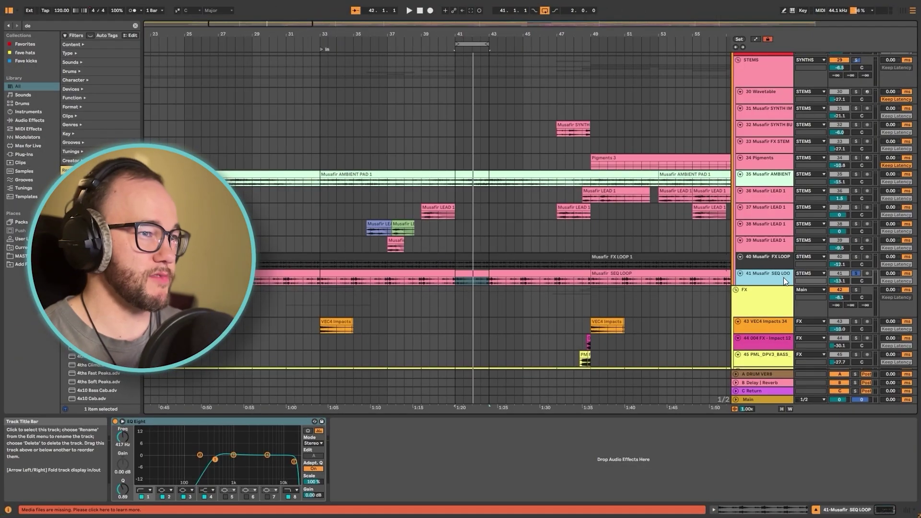
Take the loop tracks out of solo and lower the volumes of the Musafir FX LOOP and SEQ LOOP tracks together
key("space")
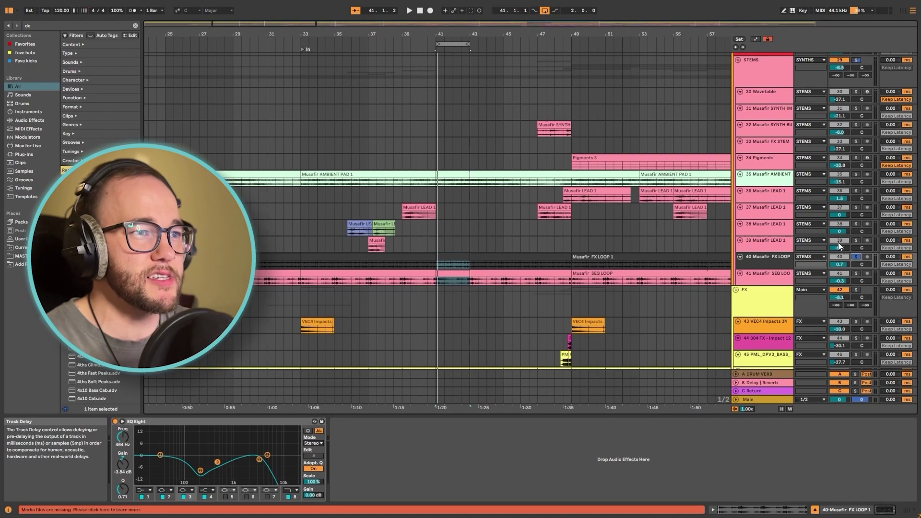
left_click(856, 274)
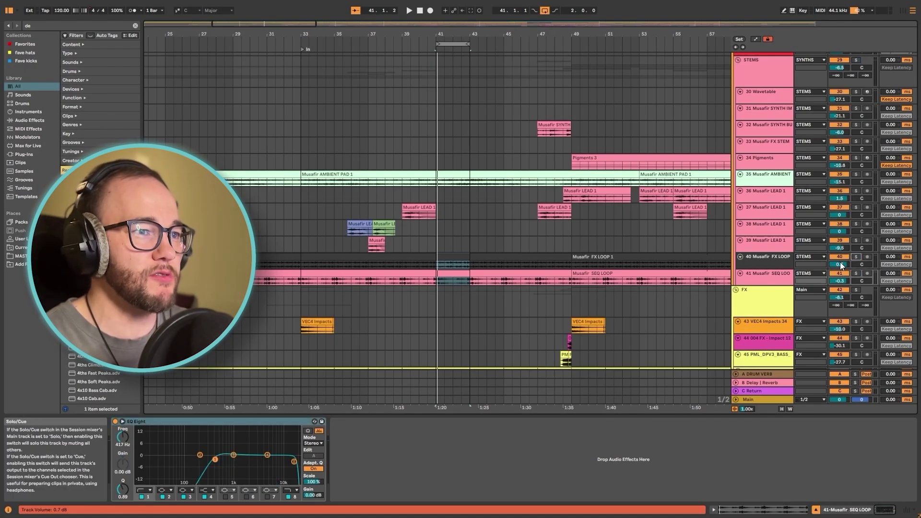
left_click(778, 258)
left_click(779, 273, "shift")
left_click_drag(840, 281, 839, 290)
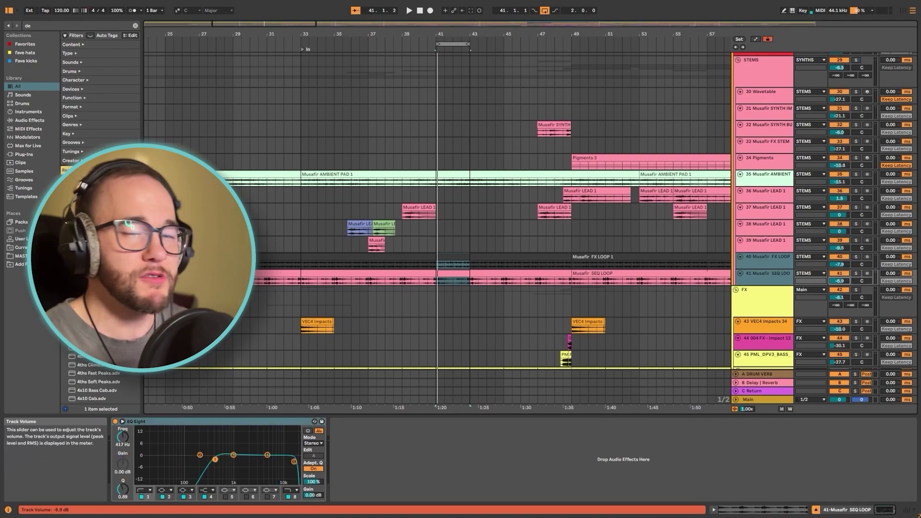
left_click(439, 247)
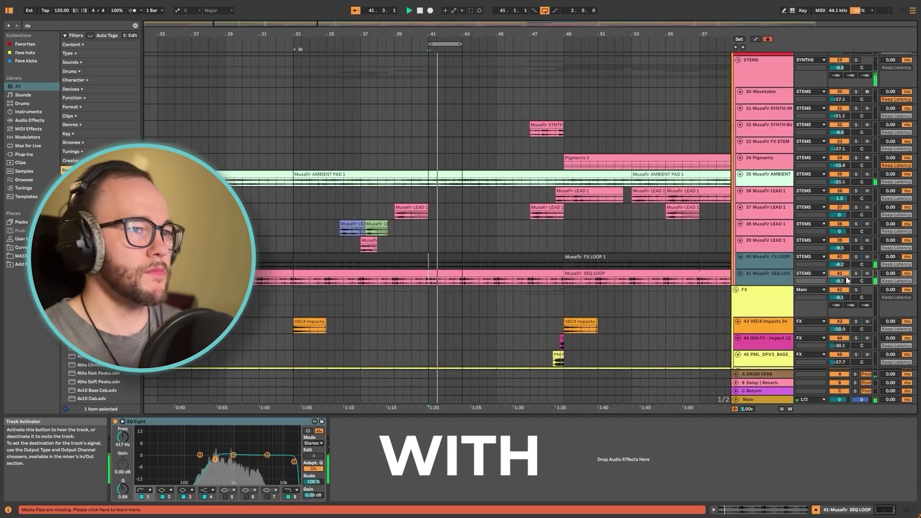
left_click_drag(845, 279, 845, 285)
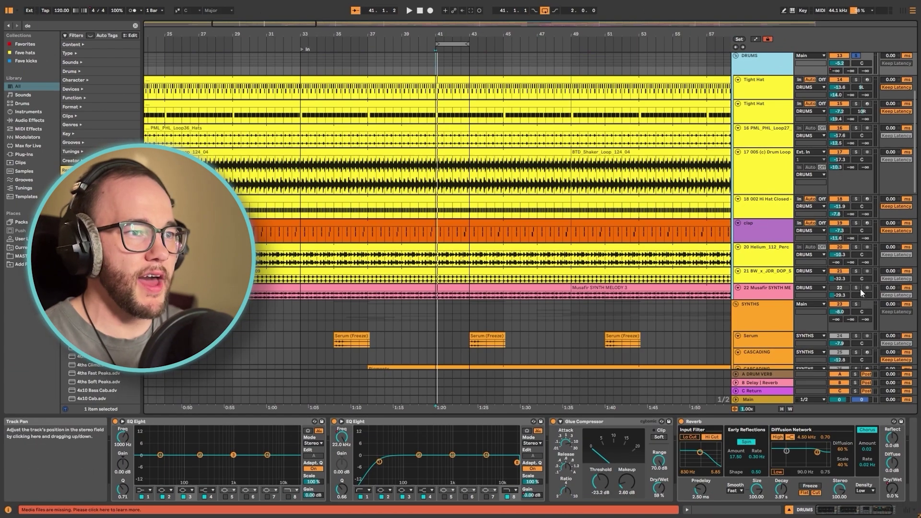
Compare the drum groove with and without the Musafir SYNTH MELODY track, with the DRUMS group soloed
left_click(869, 287)
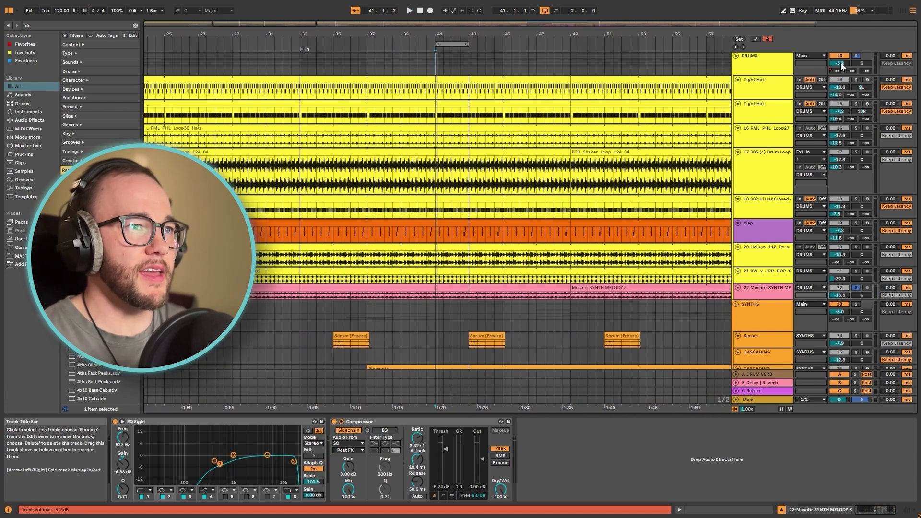
left_click(855, 56)
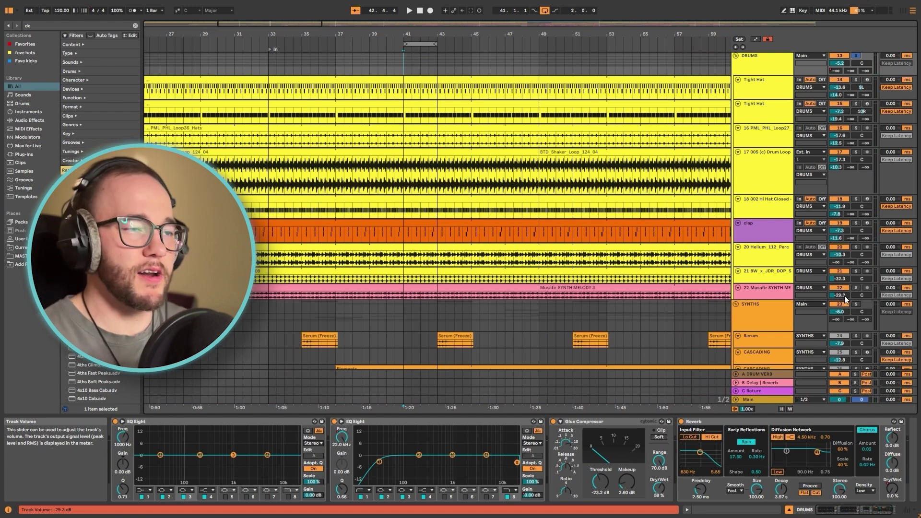
left_click(845, 287, "ctrl")
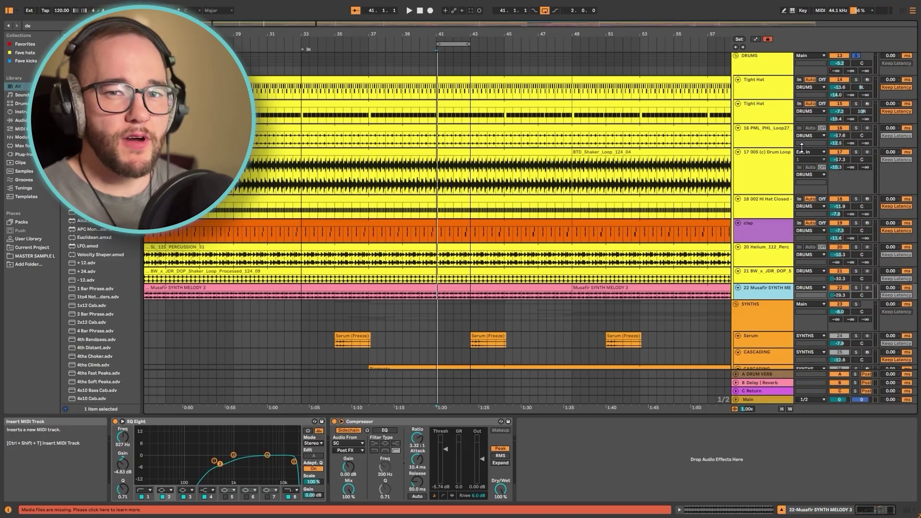
Insert a MIDI track in the DRUMS group and load a 004 Percussion ORGANICHOUSE2 sample found by searching for "percu"
left_click(804, 152)
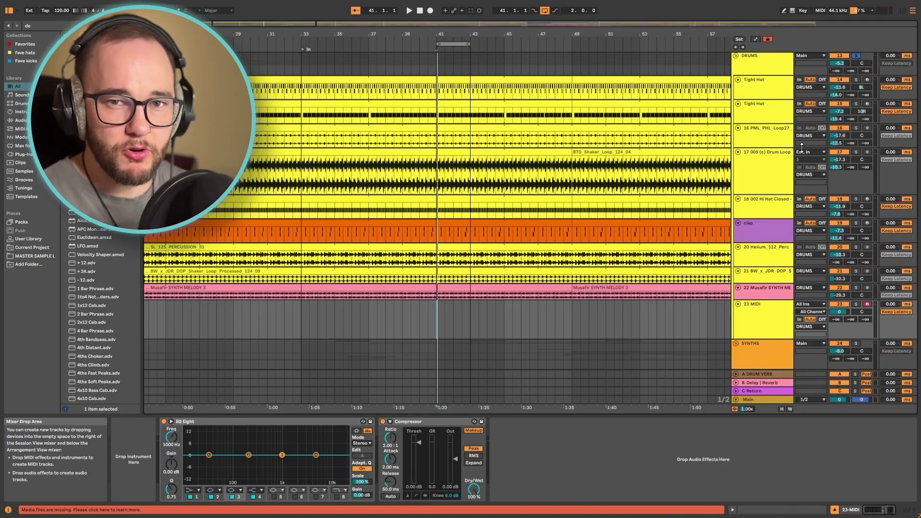
key("ctrl+f")
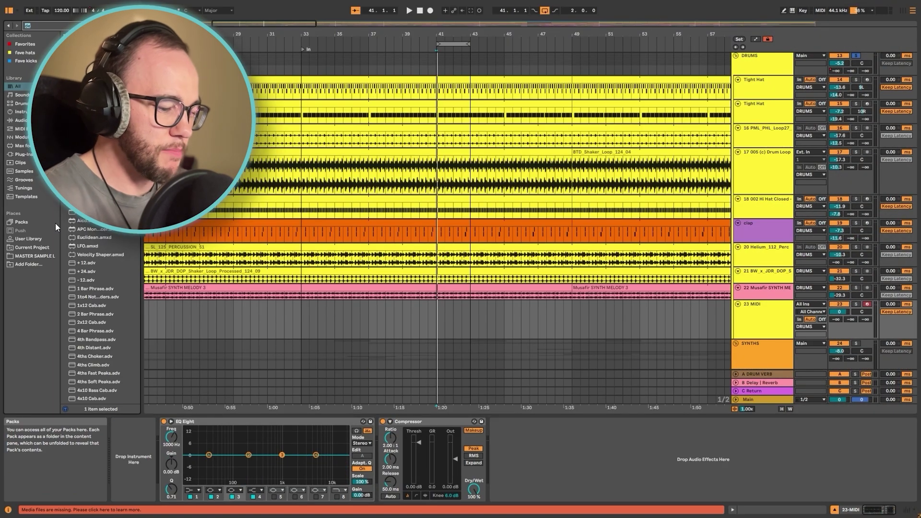
type("percu")
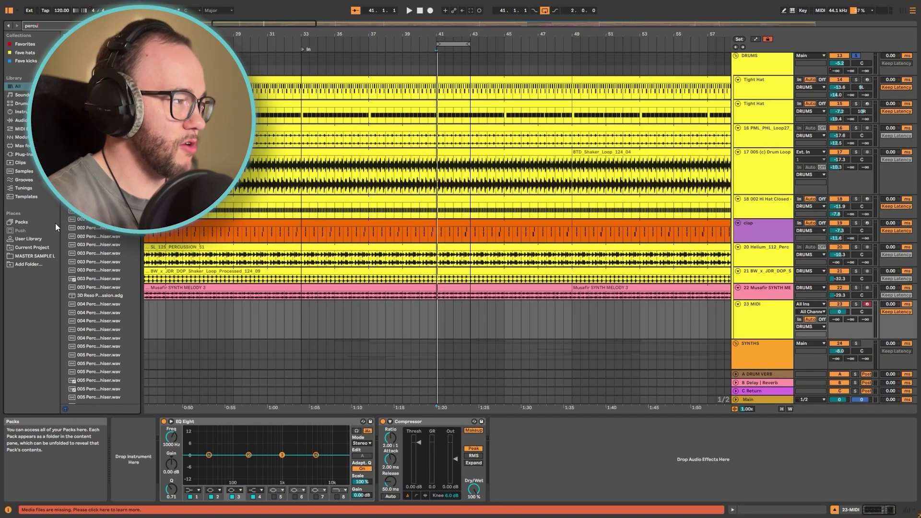
left_click(96, 211)
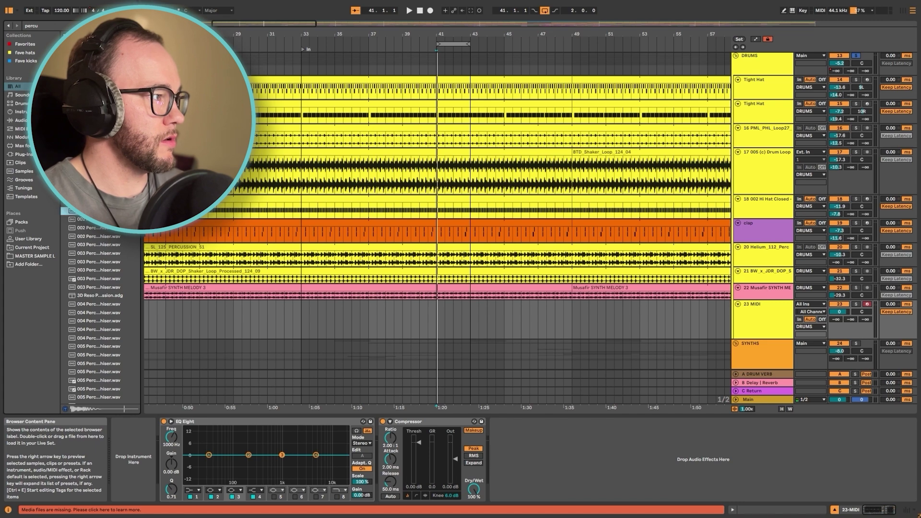
scroll(110, 280, "down", 2)
left_click(110, 277)
left_click_drag(713, 337, 763, 320)
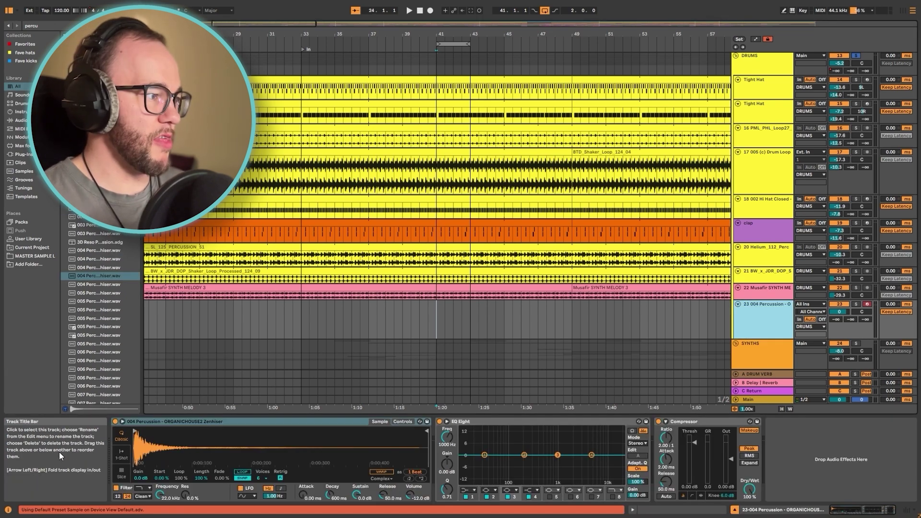
Create a half-bar MIDI clip at bar 41 with sixteenth-note C3 hits on 1.1.1, 1.1.2, 1.1.4, 1.2.2 and 1.2.3
double_click(435, 318)
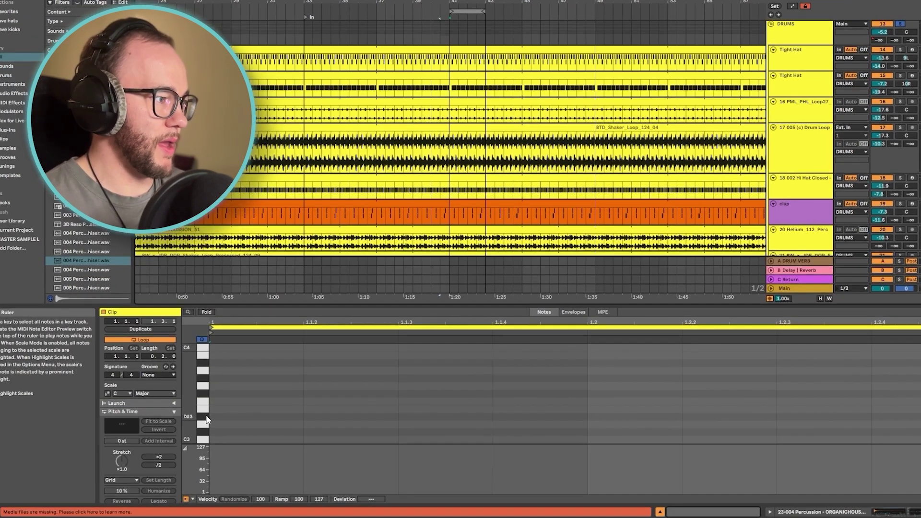
left_click(269, 438)
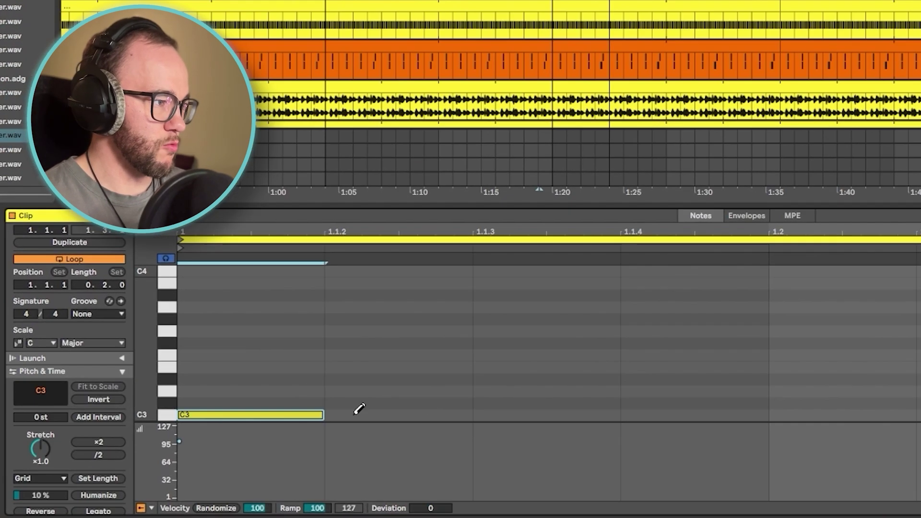
left_click(414, 415)
left_click(648, 415)
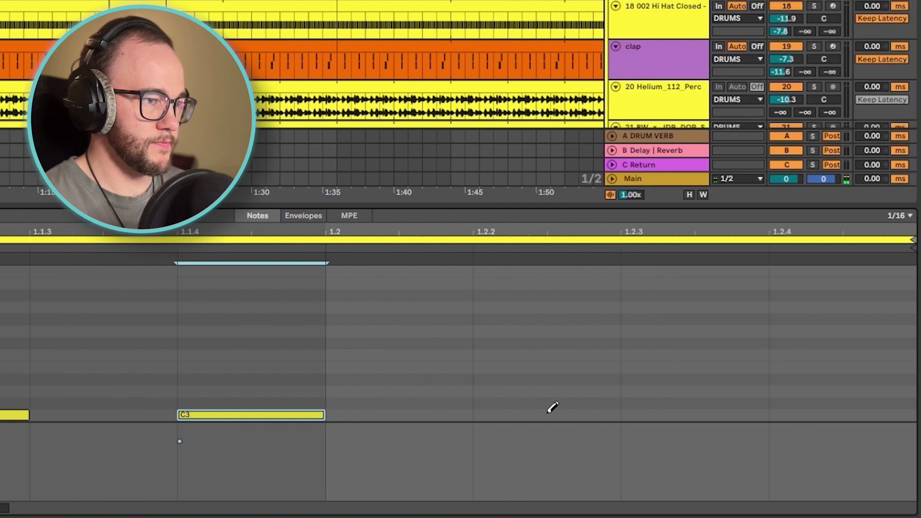
left_click(569, 415)
left_click(746, 414)
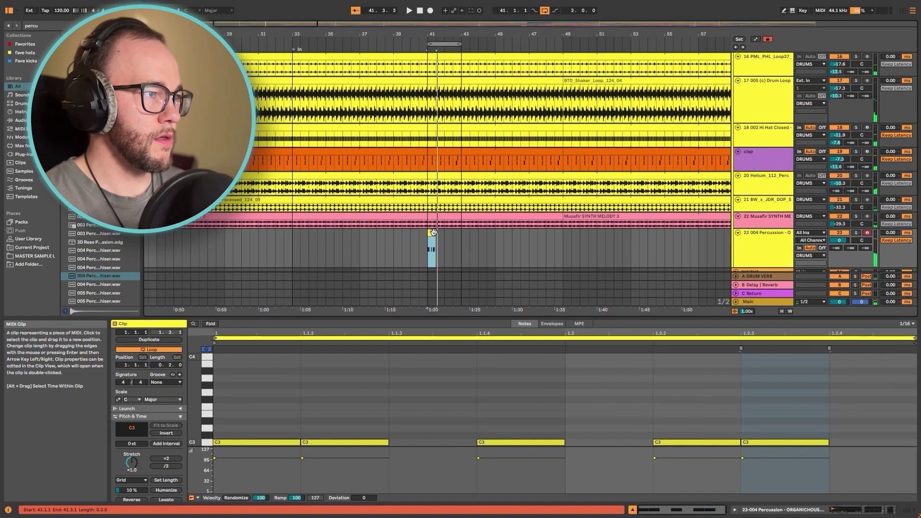
Extend the looping percussion clip to bar 43 and lower the track's volume to -23.2 dB
left_click_drag(433, 232, 461, 232)
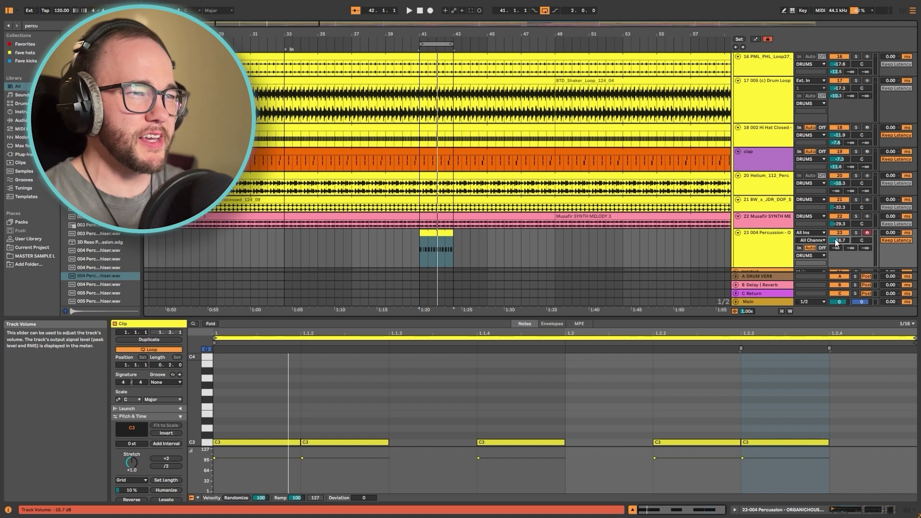
key("space")
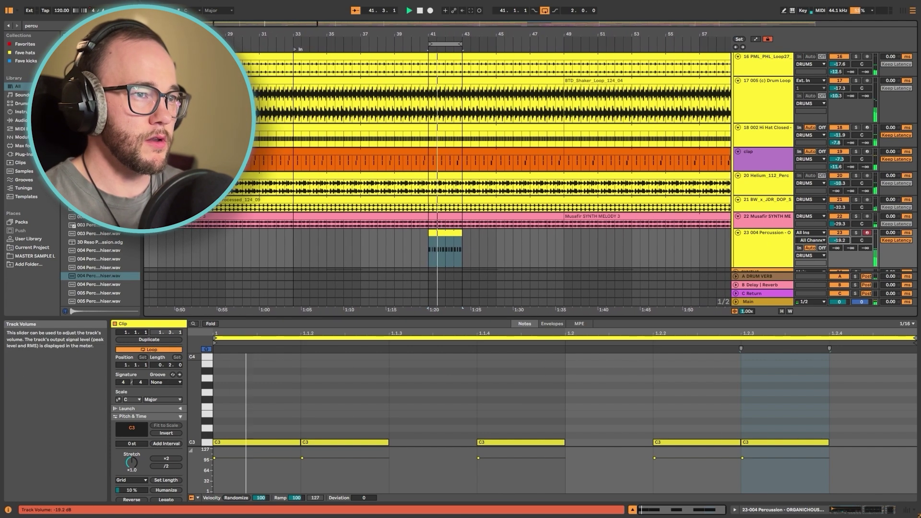
left_click_drag(840, 240, 842, 239)
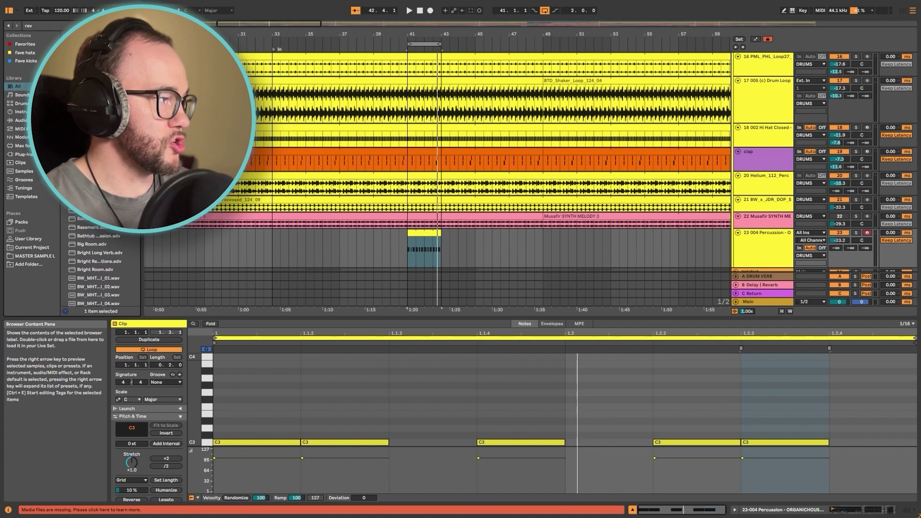
Add a Reverb at the end of the percussion track's device chain and insert a Delay before it
key("Return")
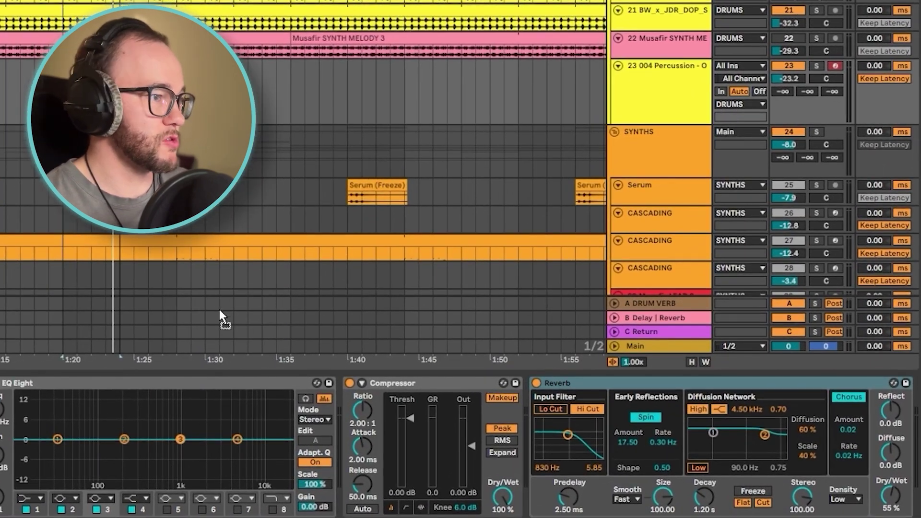
left_click_drag(220, 316, 539, 473)
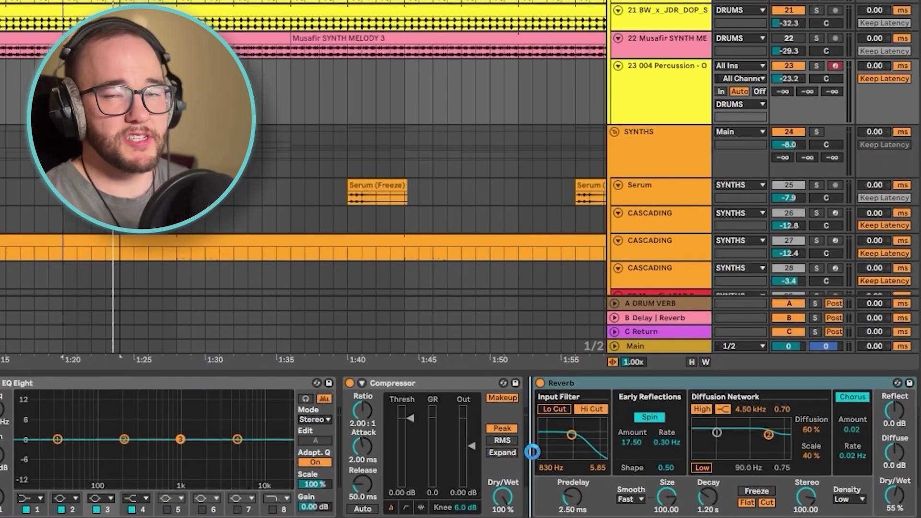
left_click_drag(537, 435, 538, 435)
During playback, set the Delay's Dry/Wet to 33%, the Reverb's Dry/Wet to about 31% and its decay to 1.17 s
key("space")
left_click_drag(794, 504, 793, 511)
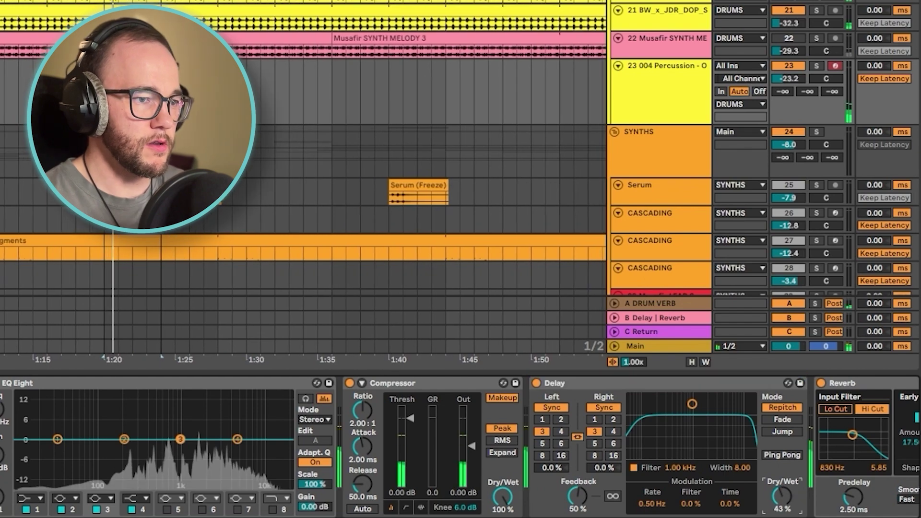
left_click(792, 517)
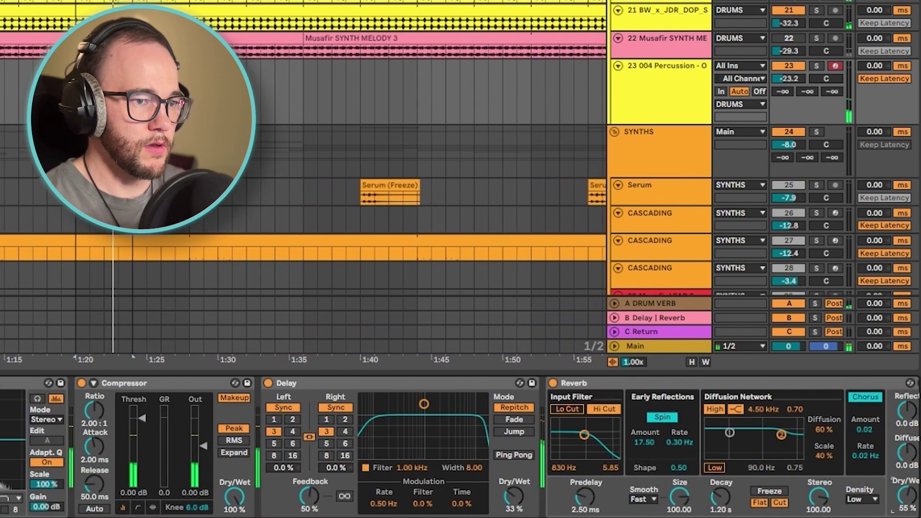
left_click(906, 517)
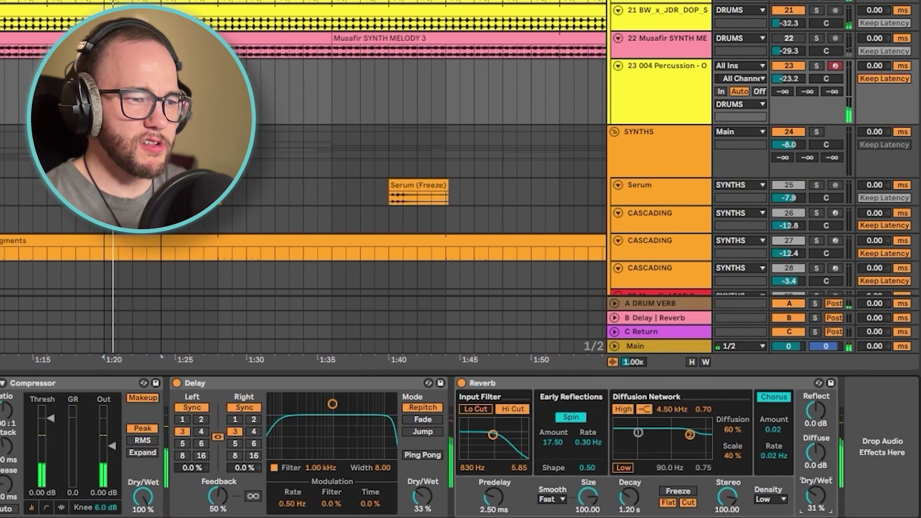
left_click(854, 517)
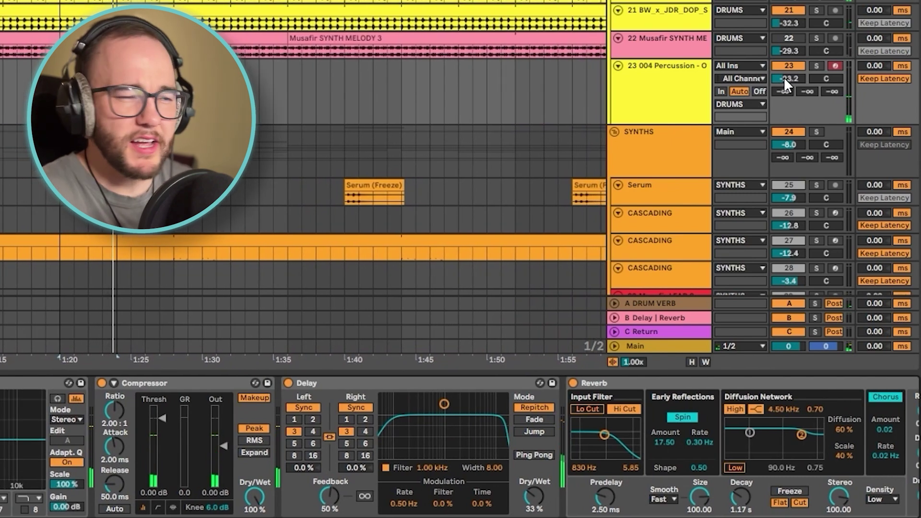
Lower the percussion track's volume to -28.8 dB and compare the groove with the track switched off and on
left_click_drag(784, 77, 784, 89)
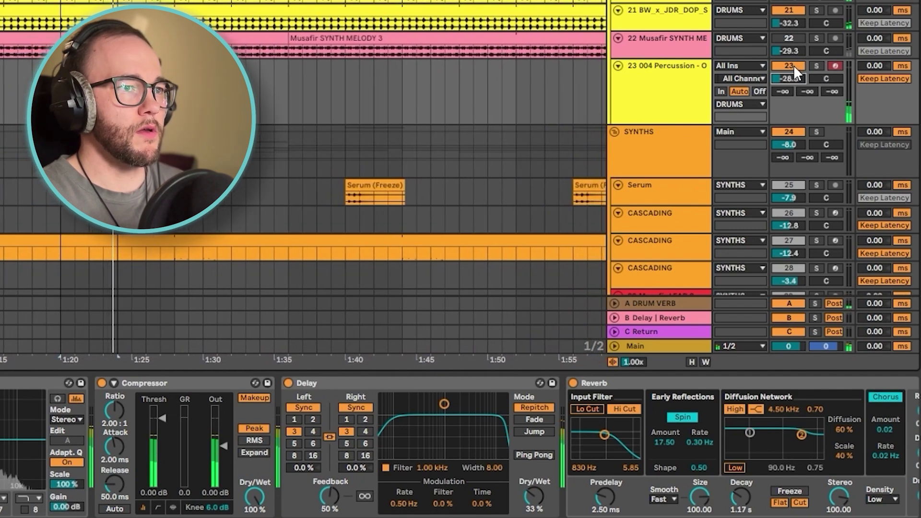
left_click(794, 65)
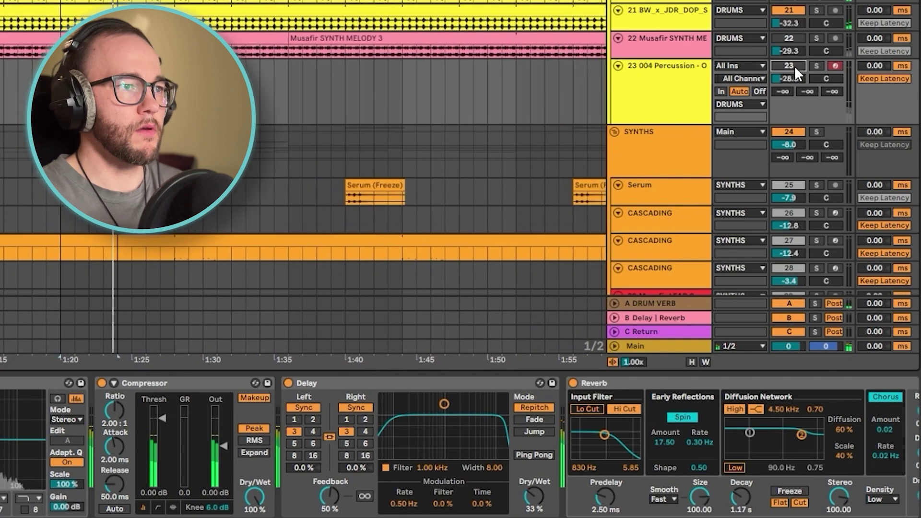
left_click(794, 65)
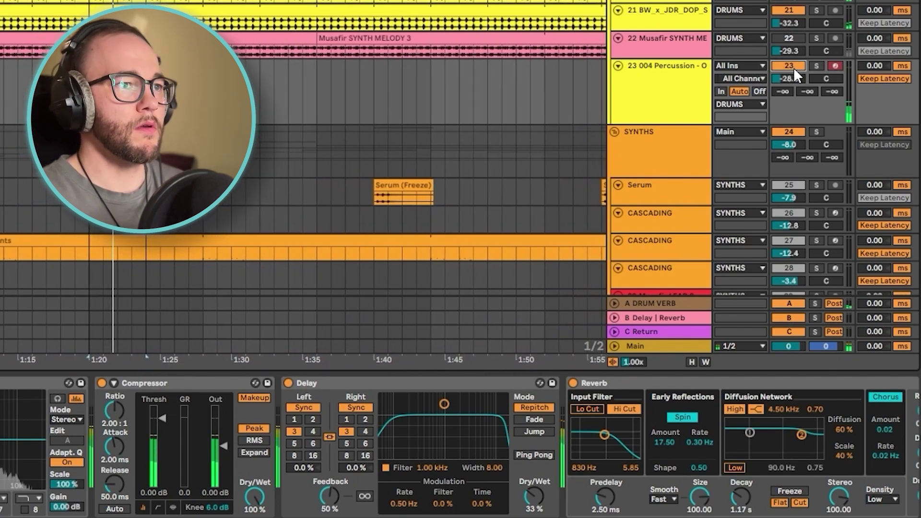
left_click(788, 76)
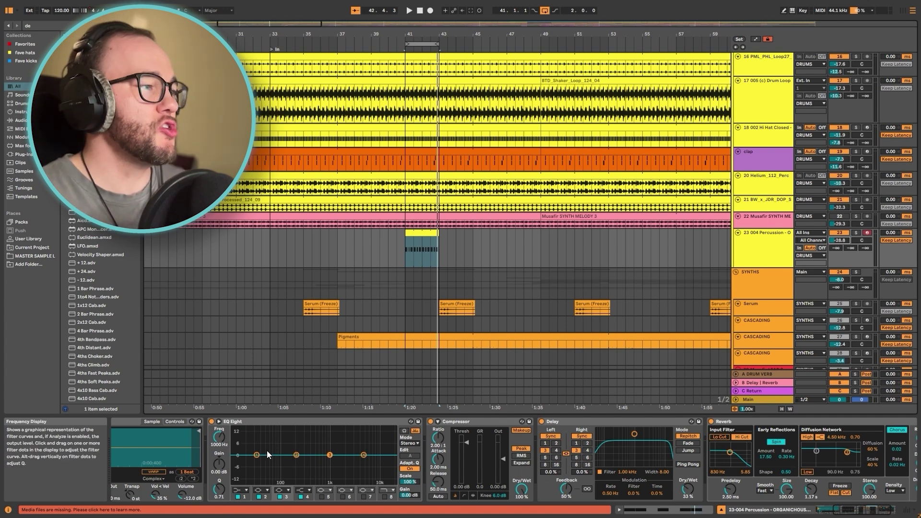
In the percussion's enlarged EQ Eight display, boost band 3 by 15 dB at the 1.65 kHz peak with a Q of 5.33 during playback
left_click(219, 421)
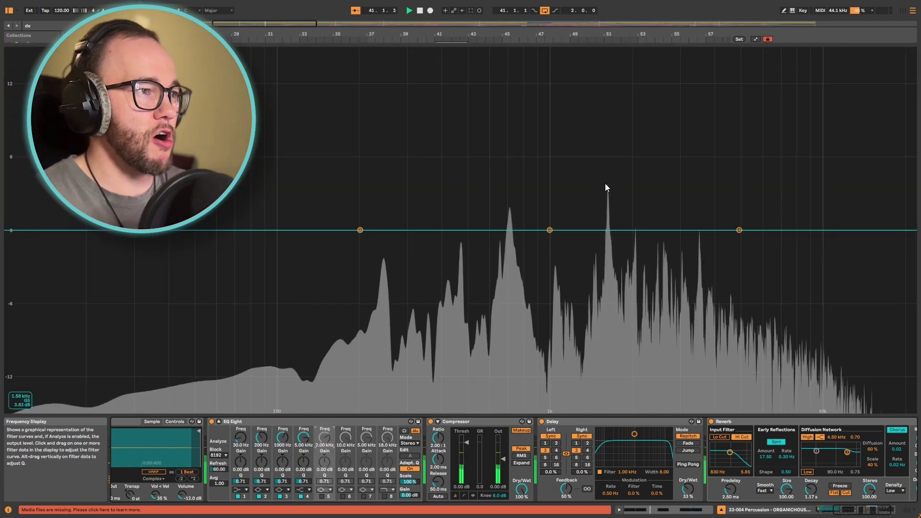
key("space")
key("space")
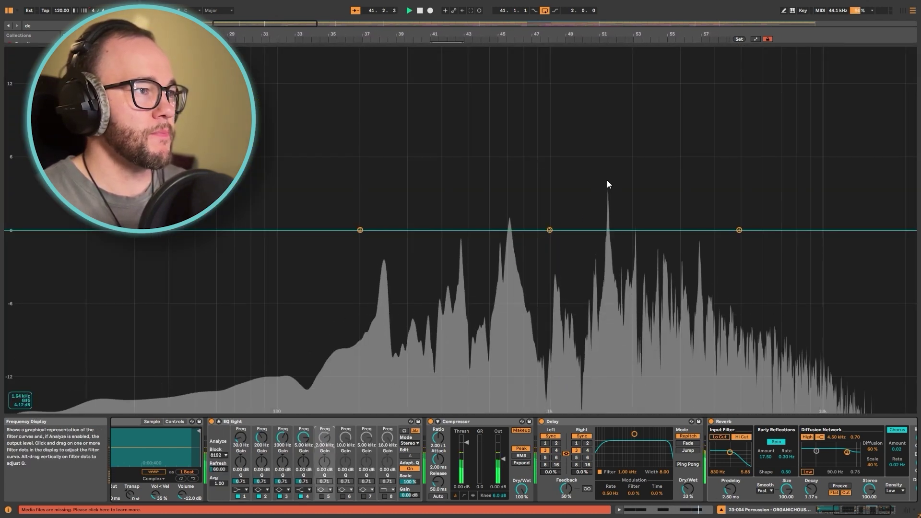
key("space")
key("space")
left_click_drag(550, 229, 608, 50)
key("space")
key("space")
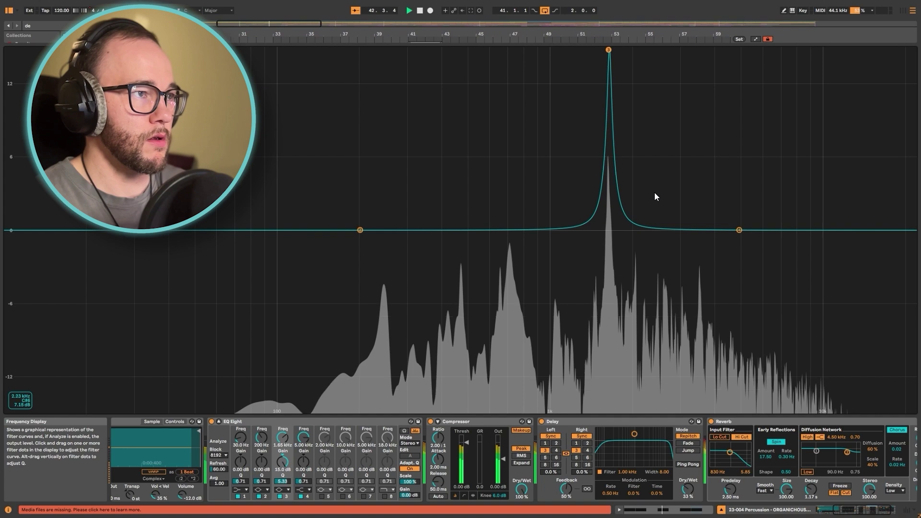
key("space")
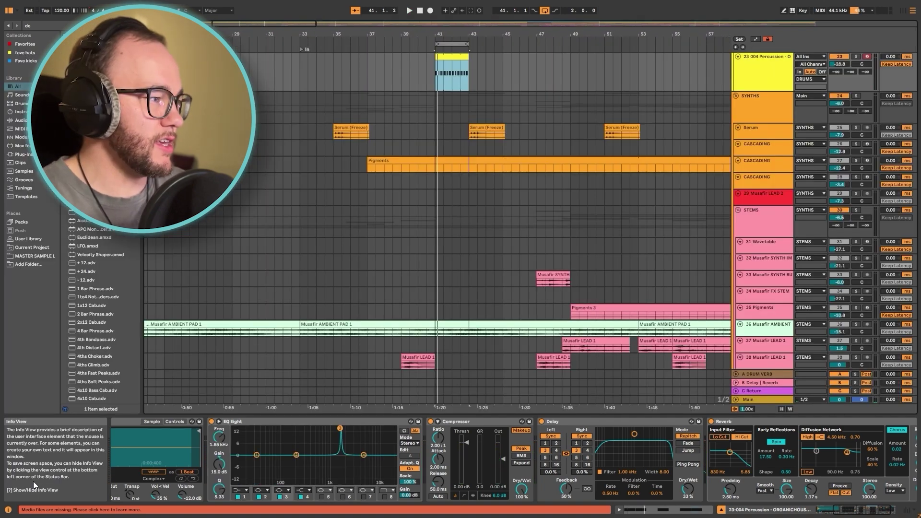
left_click(130, 495)
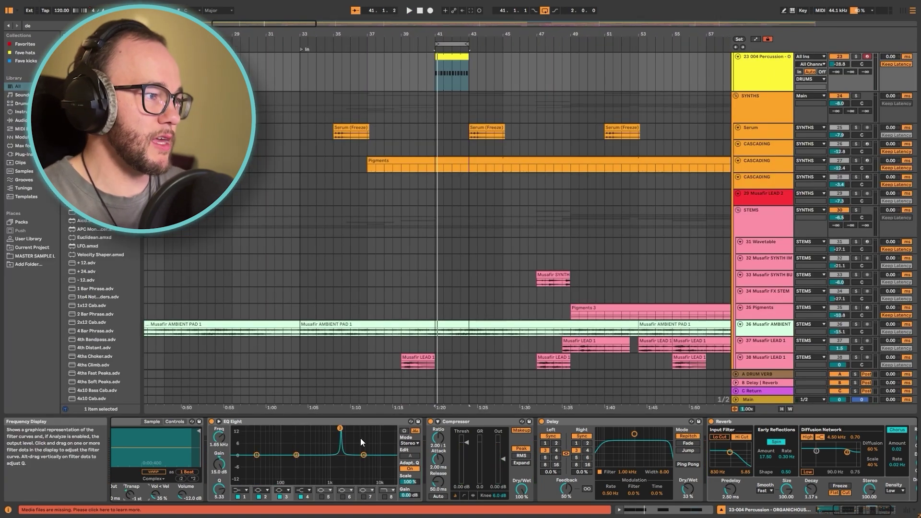
In the percussion's enlarged EQ Eight display, shift the boosted band 3 to 1.53 kHz with 14.9 dB of gain during playback
double_click(361, 440)
key("space")
left_click_drag(608, 50, 600, 52)
double_click(616, 71)
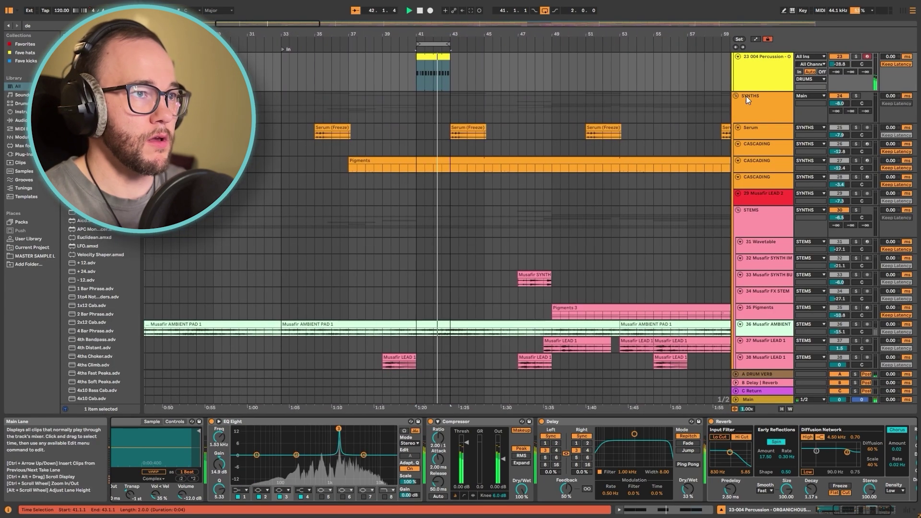
Toggle solo on the SYNTHS group and play the loop to hear the percussion together with the synths
key("space")
left_click(856, 96)
key("space")
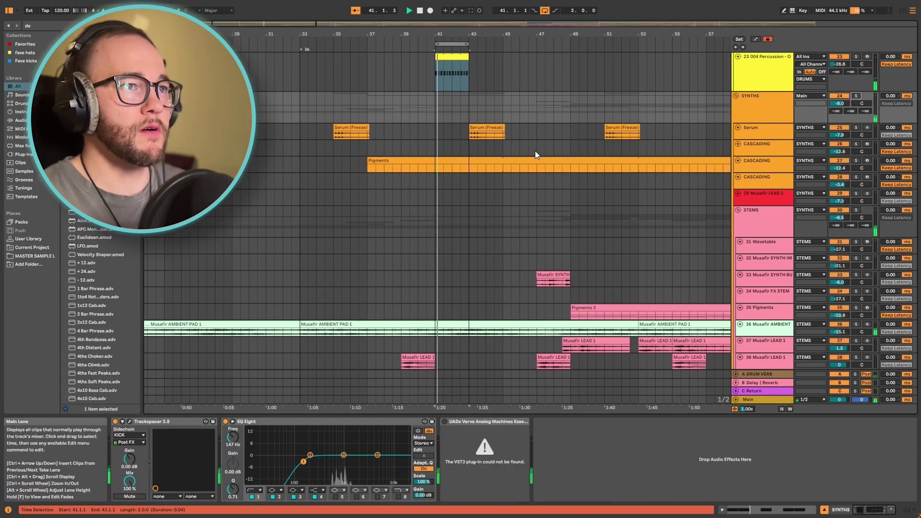
scroll(531, 159, "up", 3)
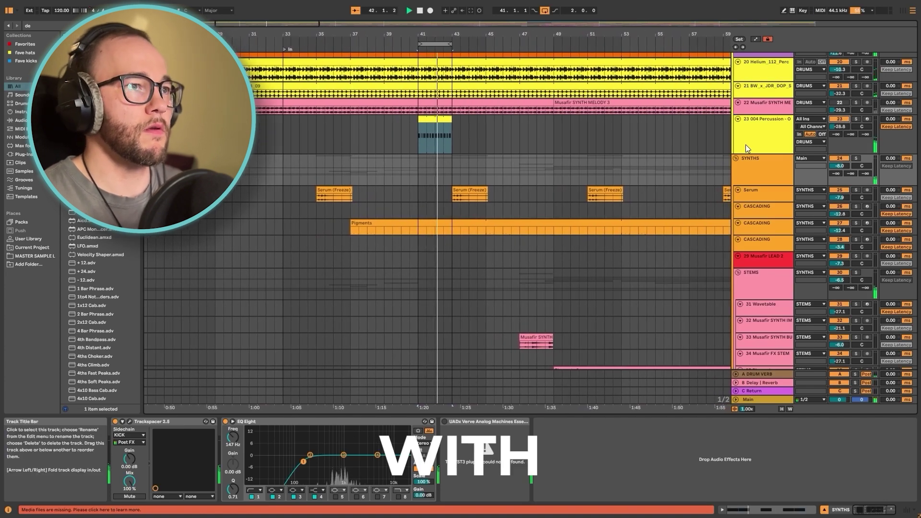
Select a 004 percussion sample from a browser search for "perc" and toggle the percussion track during playback for comparison
left_click(746, 144)
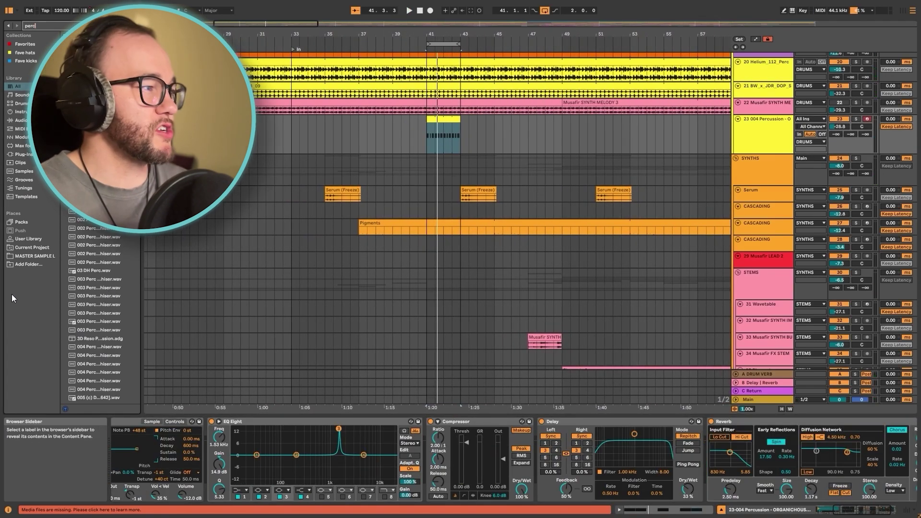
scroll(96, 326, "down", 2)
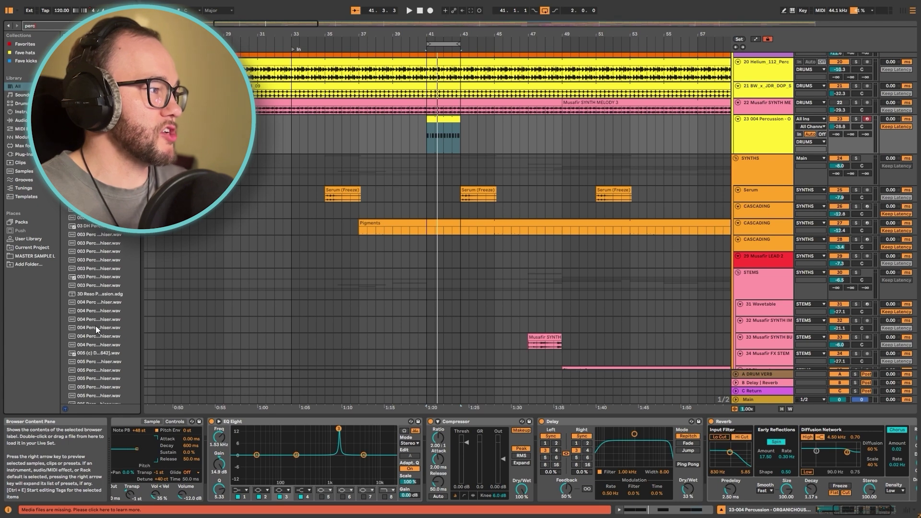
left_click(93, 327)
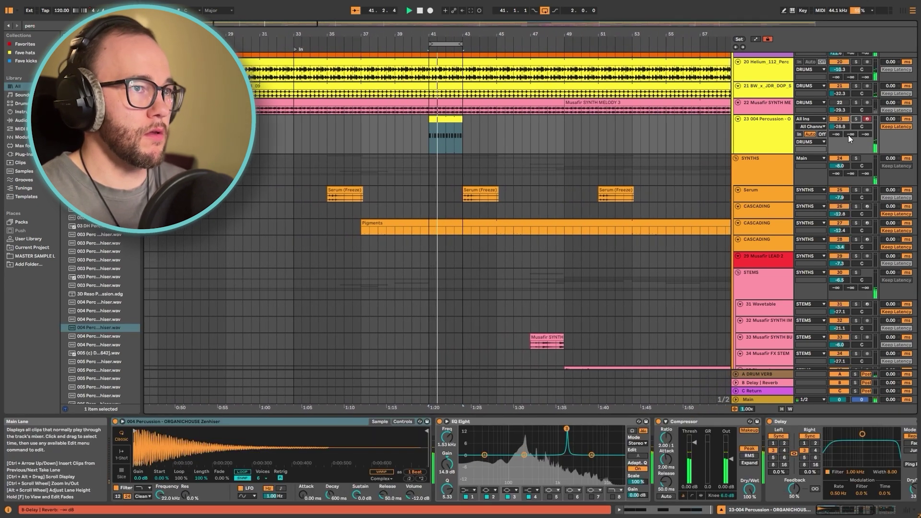
left_click_drag(846, 128, 847, 123)
left_click(847, 118)
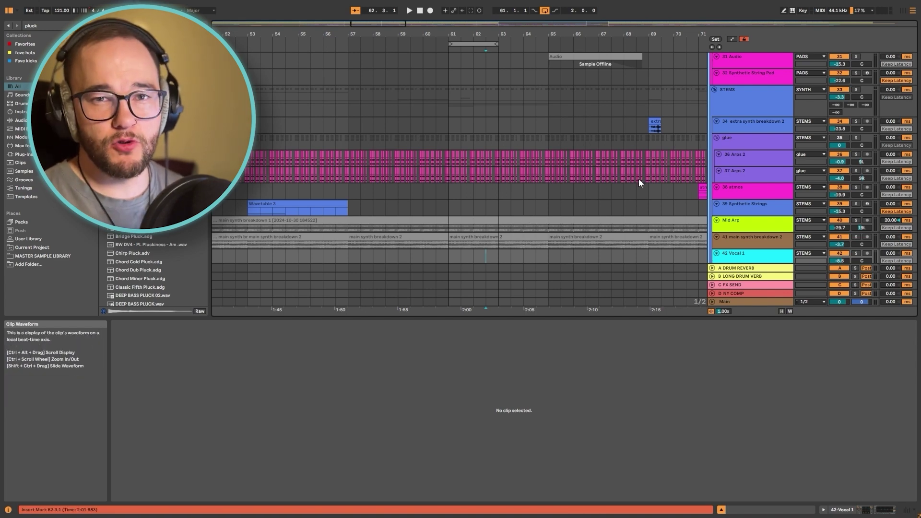
Find the glue group among the other project's stems, solo it and audition its arps
scroll(638, 180, "up", 6)
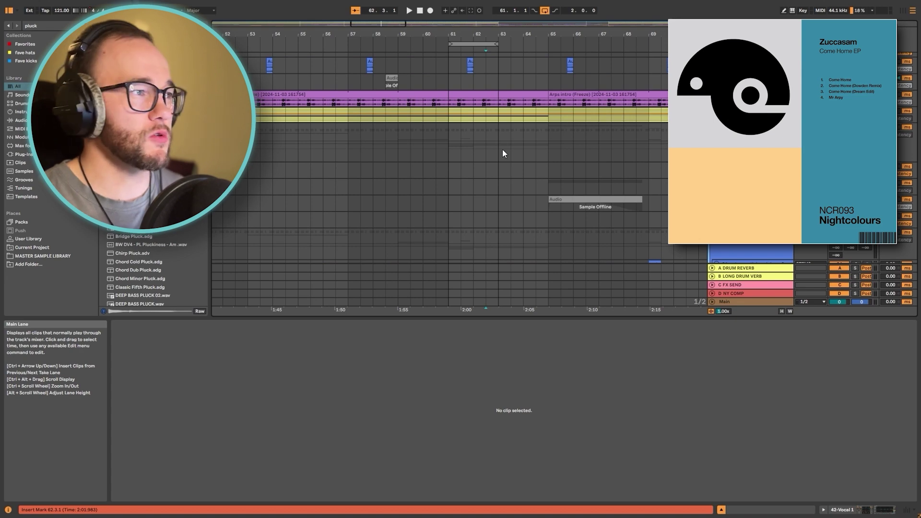
scroll(502, 149, "down", 5)
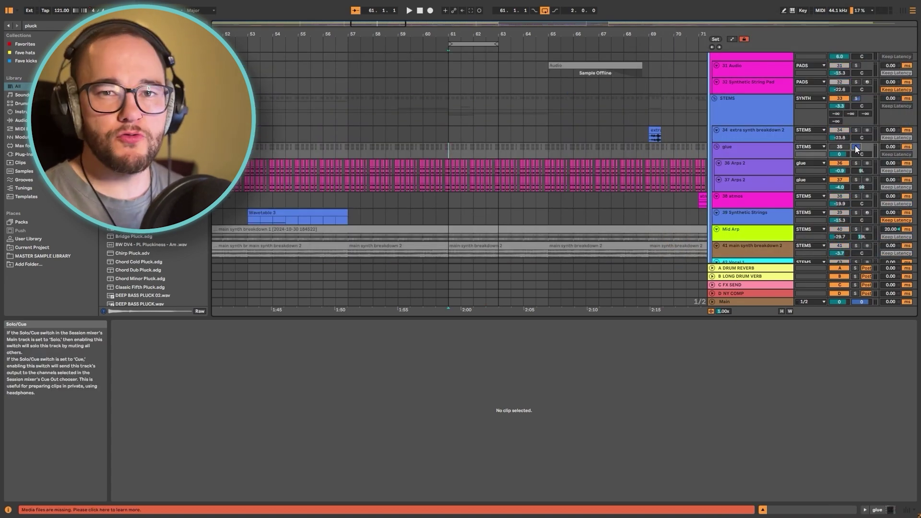
key("space")
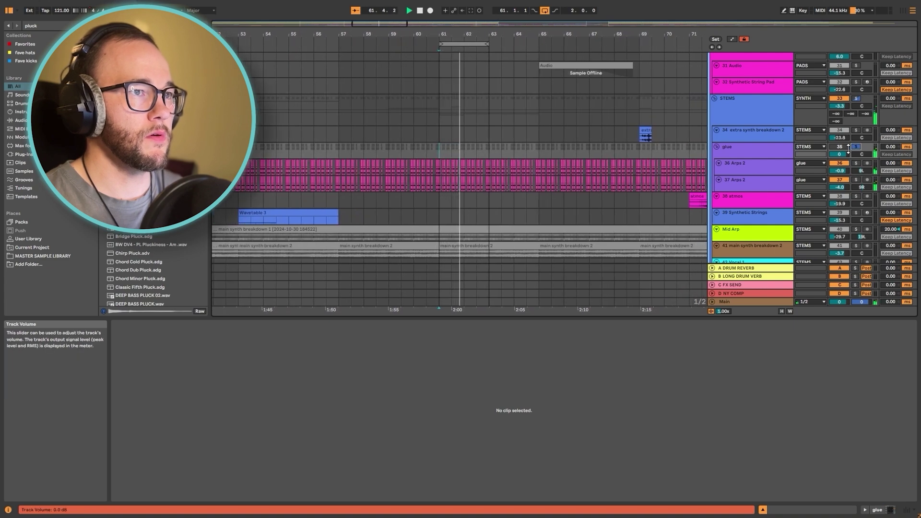
key("space")
Solo the 36 Arps 2 track and lower its volume to about -4.3 dB during playback
left_click(764, 163)
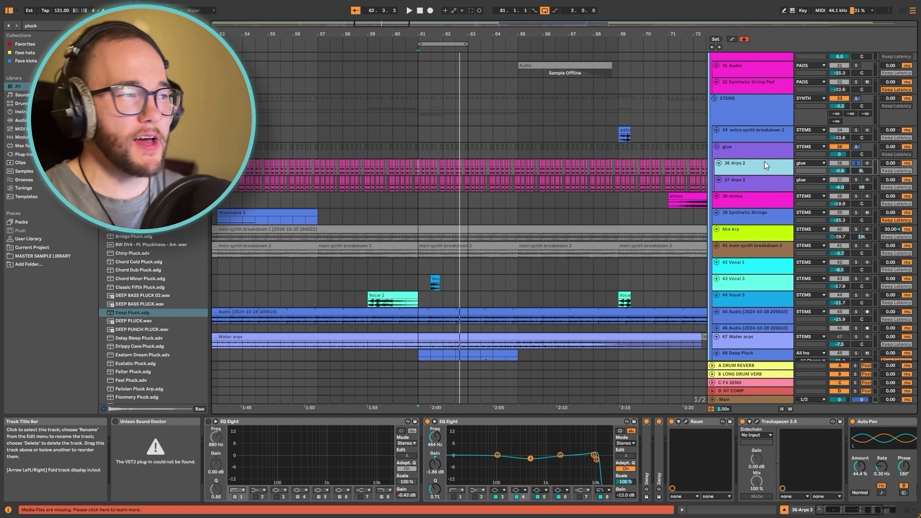
key("space")
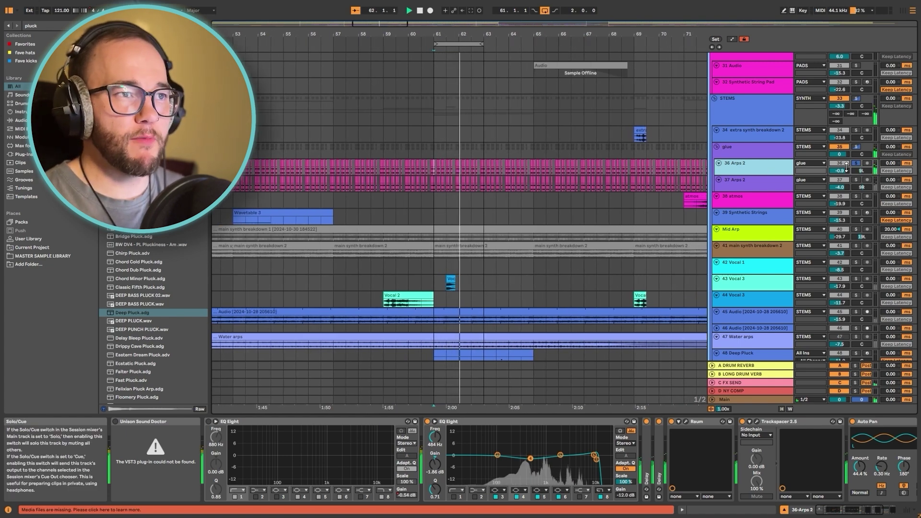
mouse_move(857, 175)
left_mouse_down()
mouse_move(856, 182)
mouse_move(839, 178)
left_mouse_up()
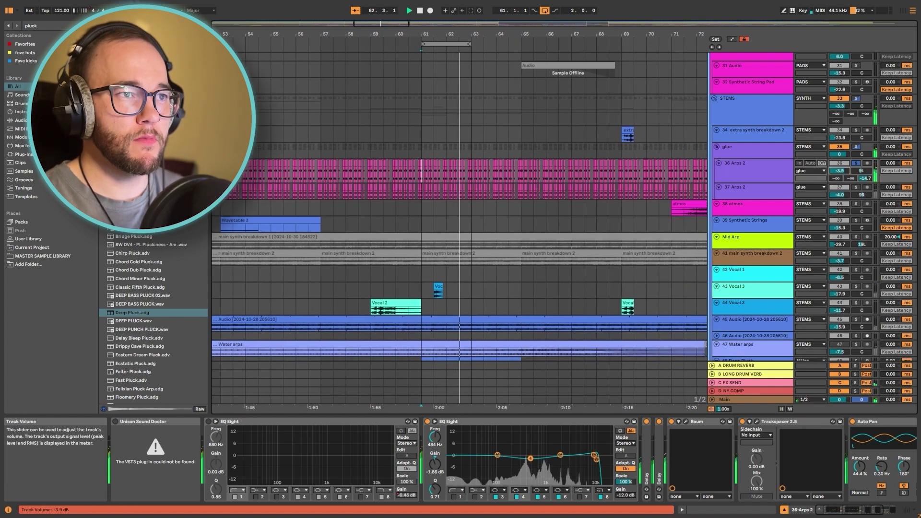
Take the glue group out of solo and compare the full mix with the group switched off and on
left_click(856, 146)
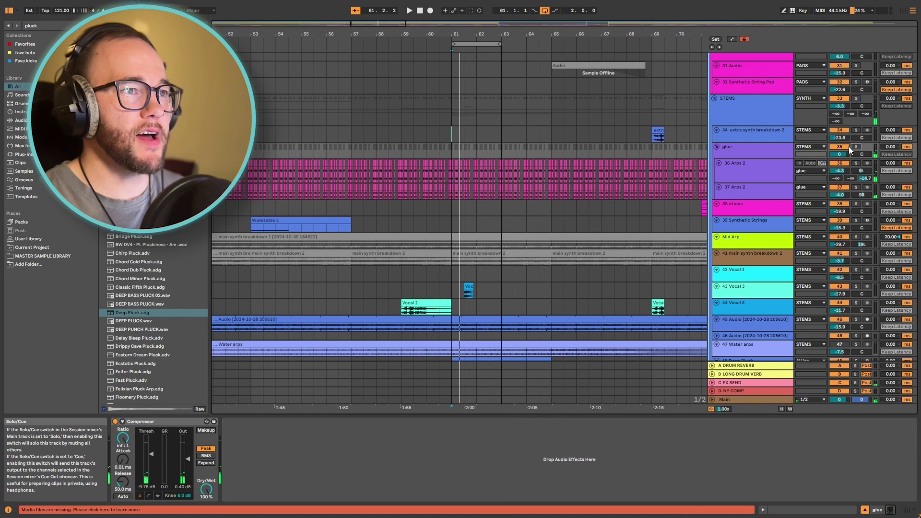
left_click(844, 146)
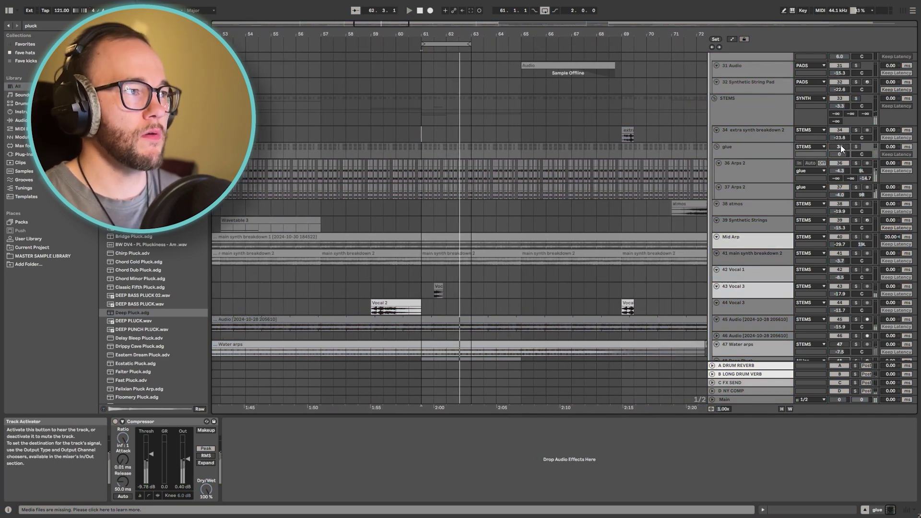
left_click(841, 146)
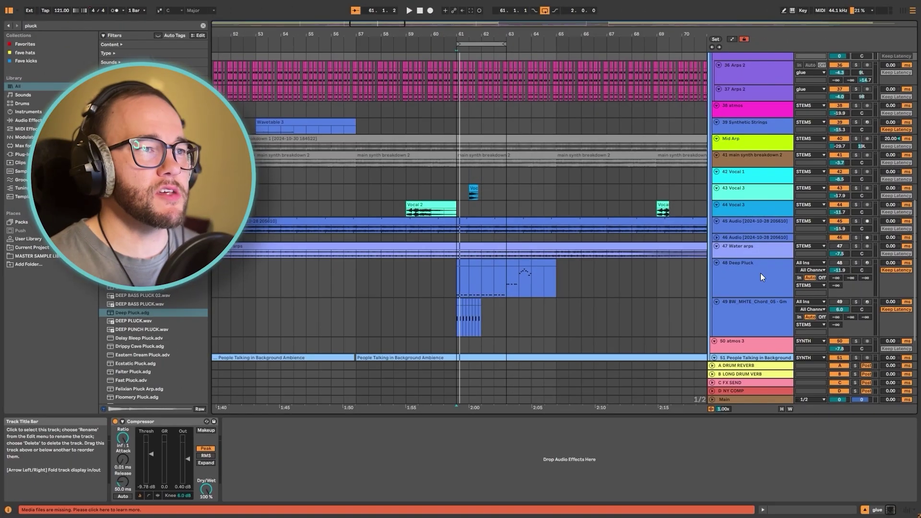
Select the Deep Pluck track and its MIDI clip at bar 61, and set its EQ Eight band 1 low cut to 499 Hz
left_click(761, 273)
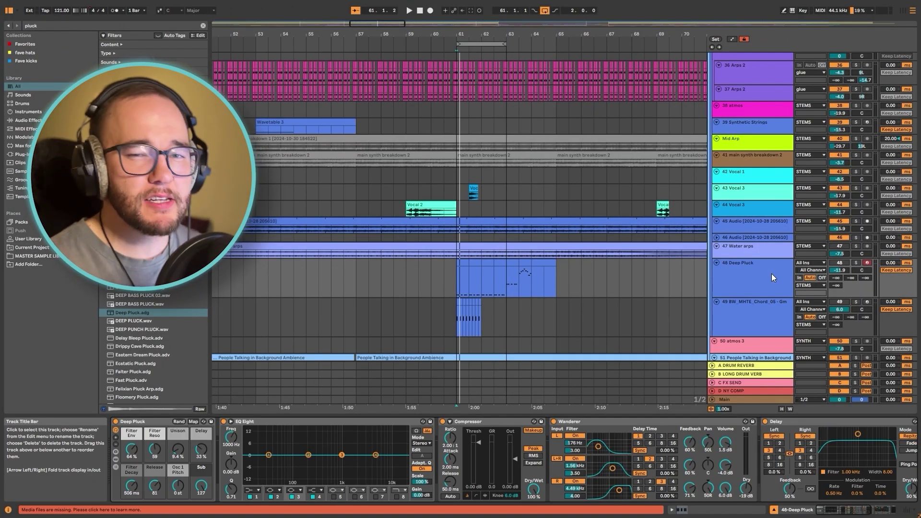
double_click(468, 274)
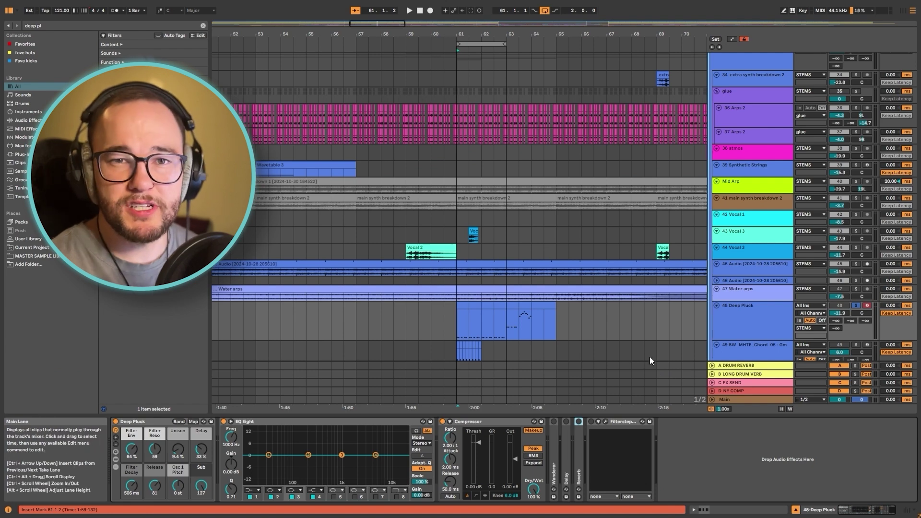
left_click(461, 306)
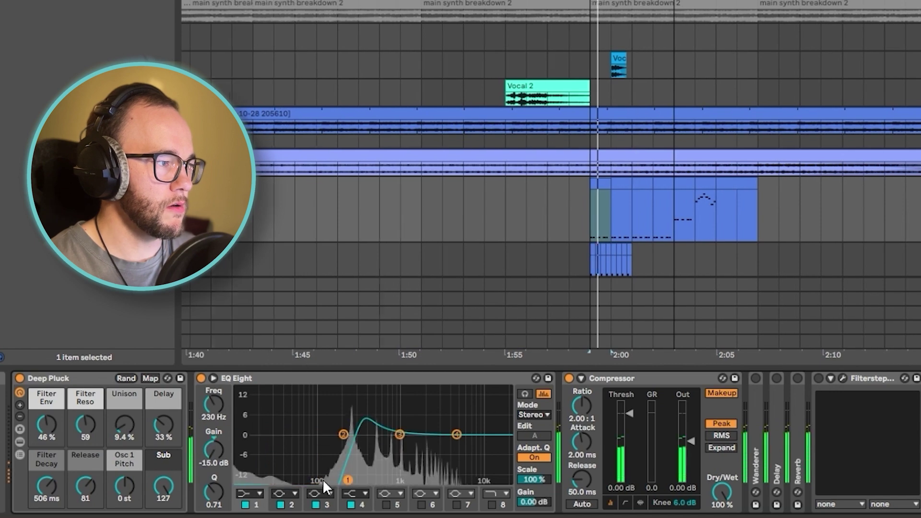
left_click_drag(208, 405, 215, 409)
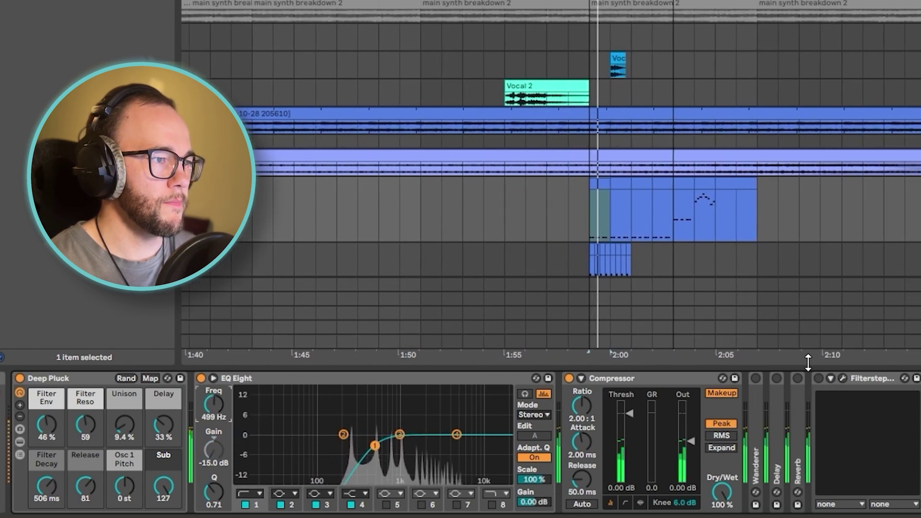
Unfold the Delay, Reverb and Wanderer effects on the Deep Pluck track and have all three switched on
double_click(777, 379)
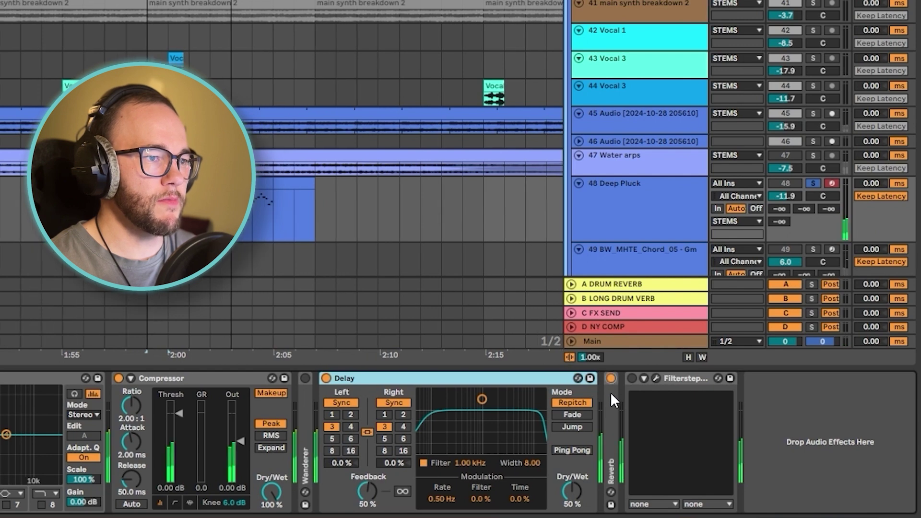
double_click(610, 392)
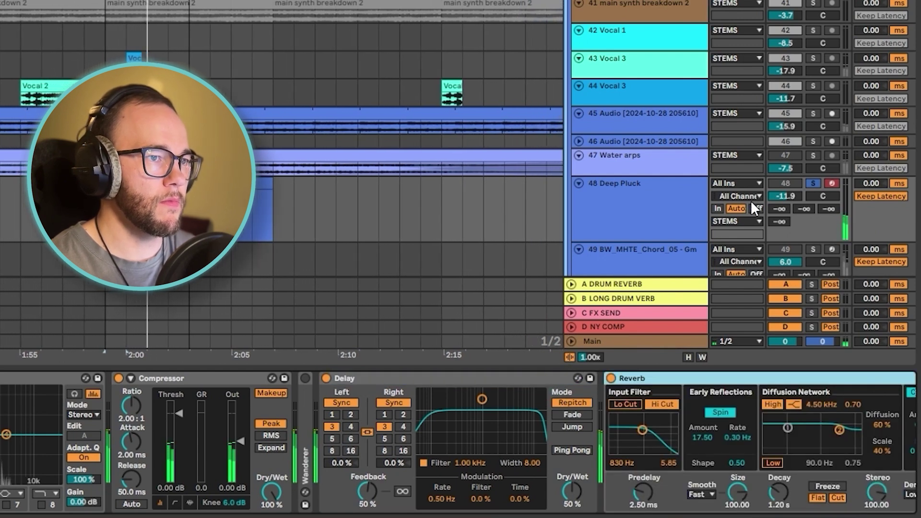
double_click(307, 410)
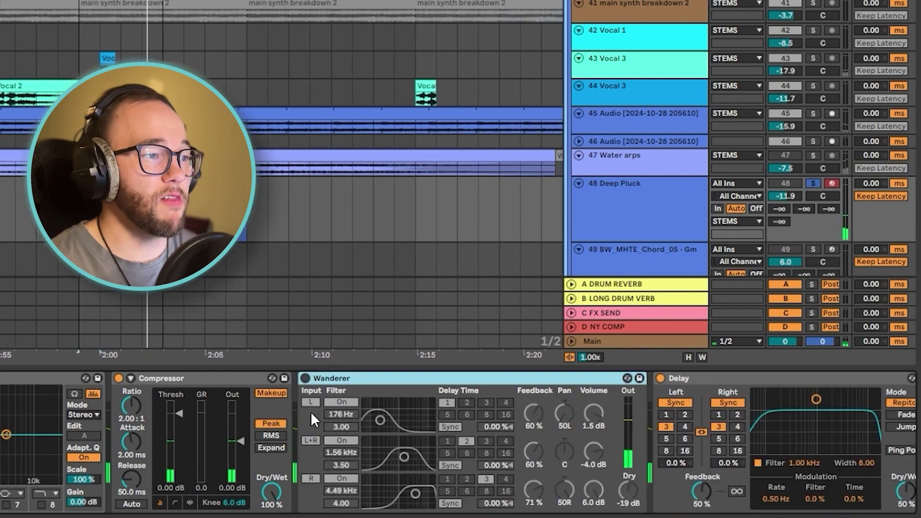
left_click(305, 378)
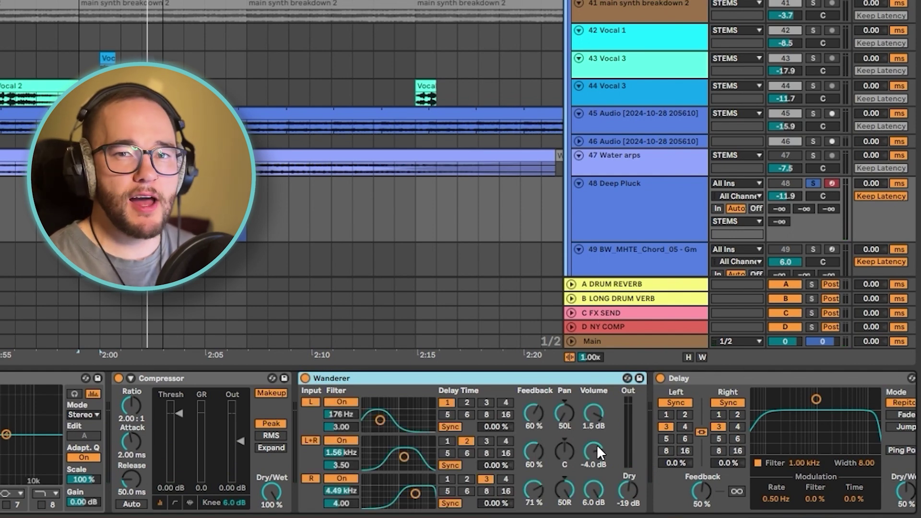
During playback, lower Wanderer's Dry level to -27 dB and the Deep Pluck track's volume to -12.6 dB
key("space")
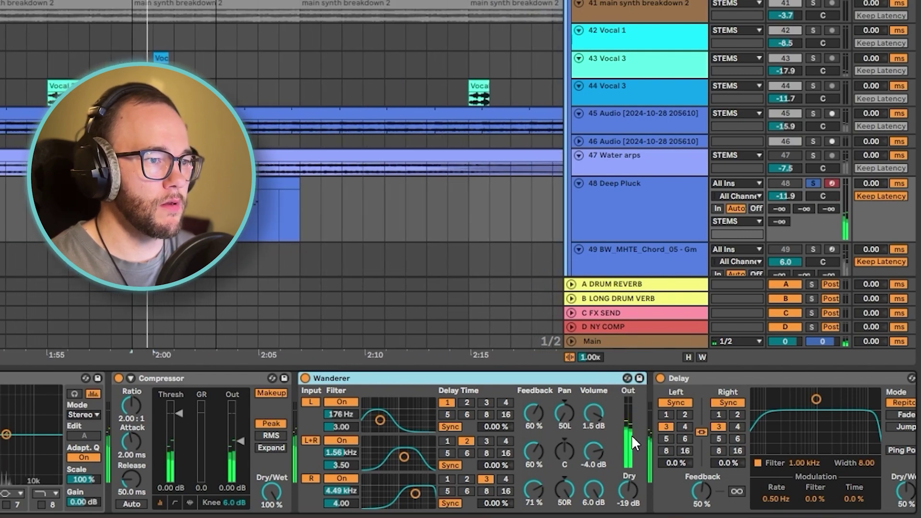
left_click_drag(628, 489, 628, 492)
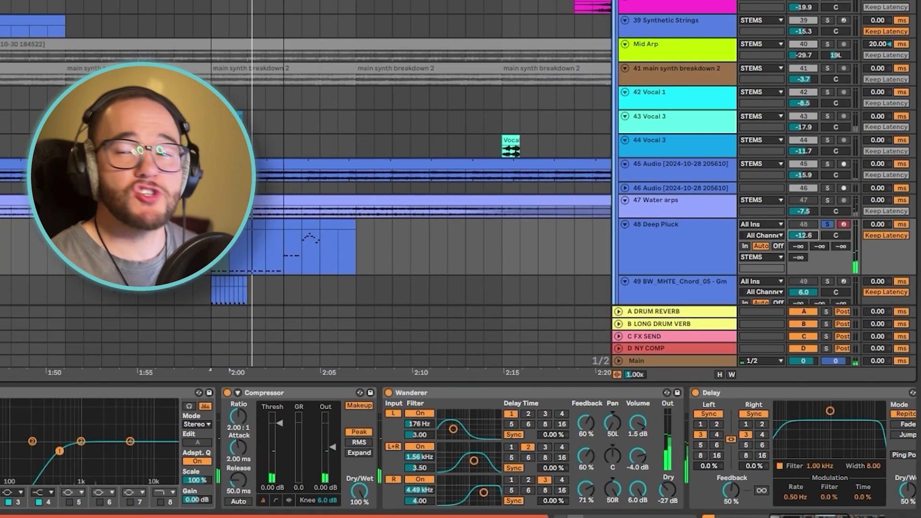
left_click_drag(792, 197, 792, 201)
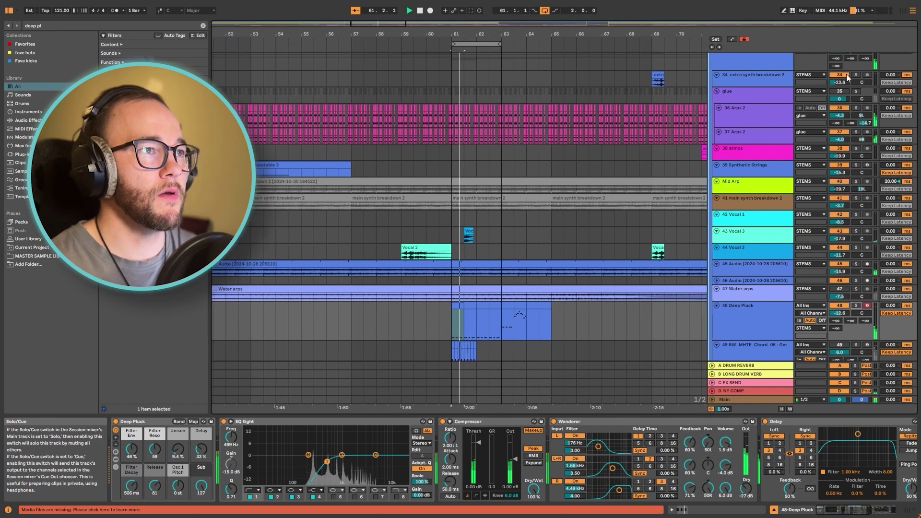
Raise the Deep Pluck track's volume to about -7.3 dB in the full mix and compare with the track off and on
left_click_drag(838, 313, 837, 336)
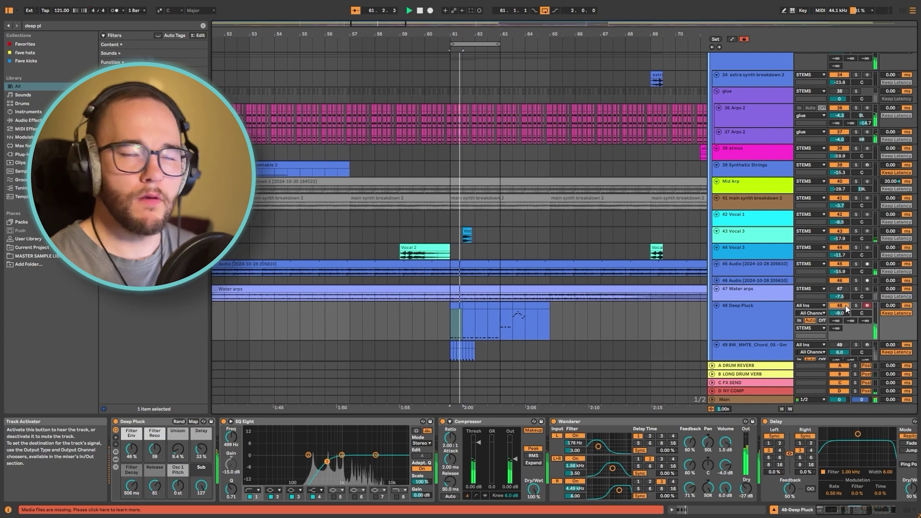
scroll(844, 313, "up", 3)
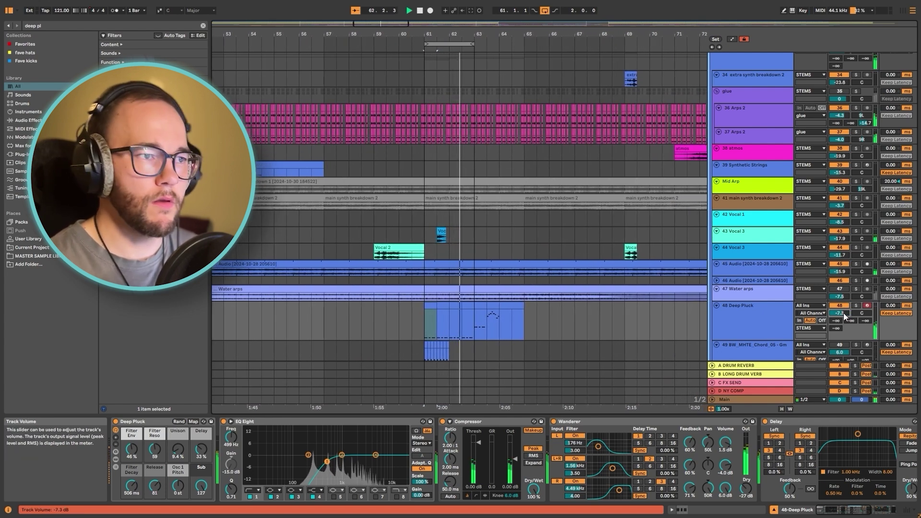
left_click(851, 304)
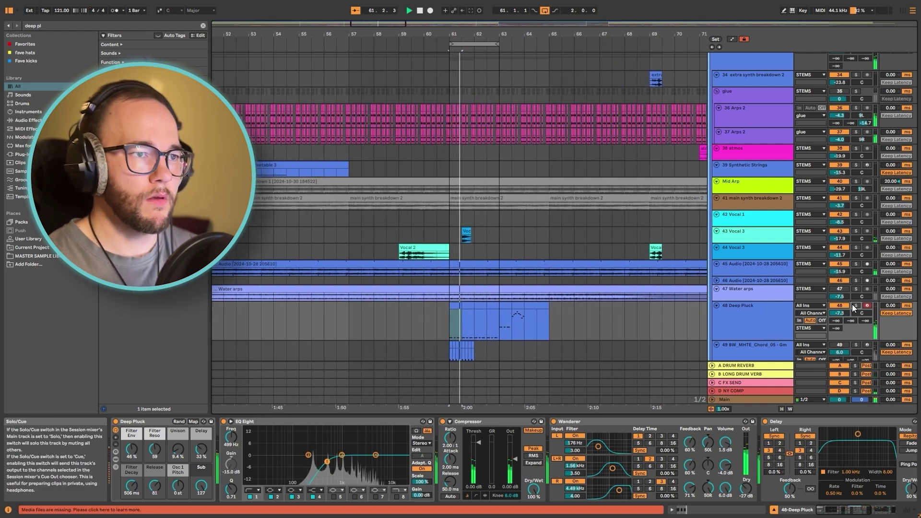
left_click(851, 304)
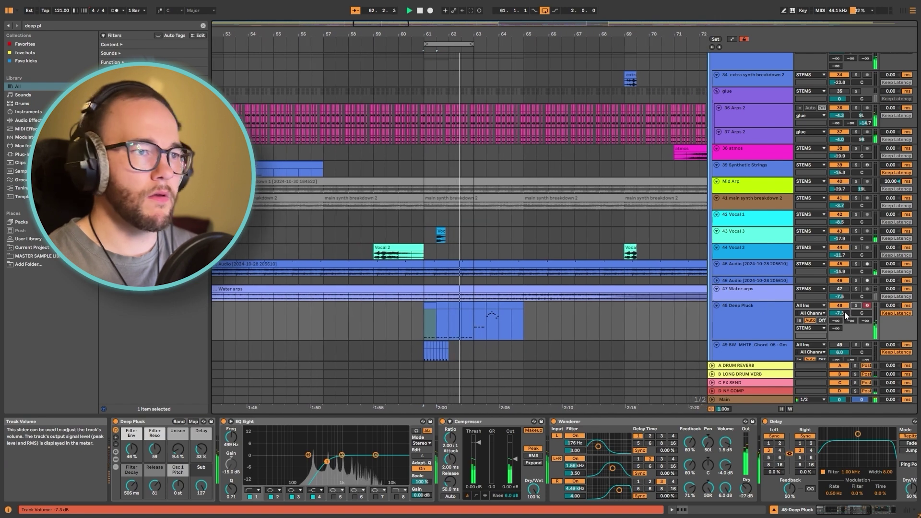
scroll(844, 312, "down", 1)
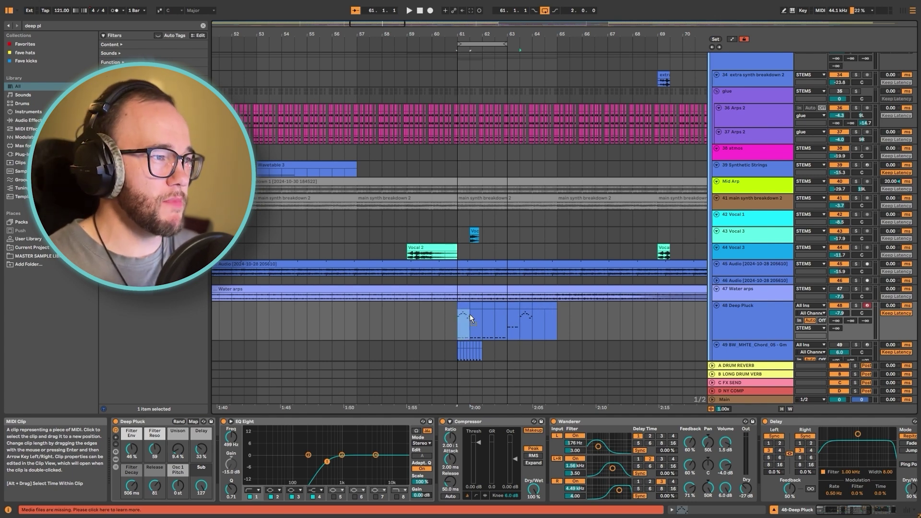
Select the two-beat melodic phrase at bar 61 on the Deep Pluck track and duplicate it three times up to bar 63
left_click_drag(470, 315, 466, 313)
key("ctrl+d")
key("ctrl+d")
key("ctrl+d")
Solo the Deep Pluck track and play the repeated phrase while viewing its Wanderer, Delay and Reverb settings
left_click(855, 306)
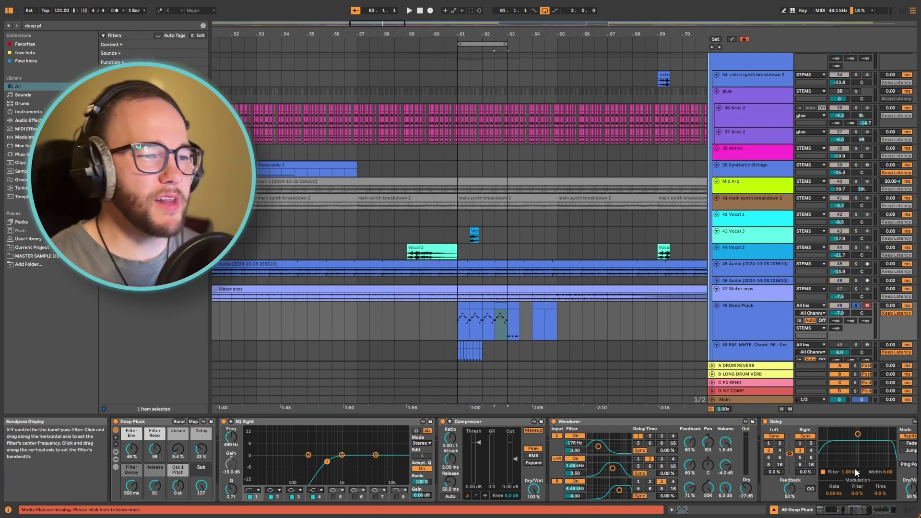
left_click_drag(855, 509, 884, 507)
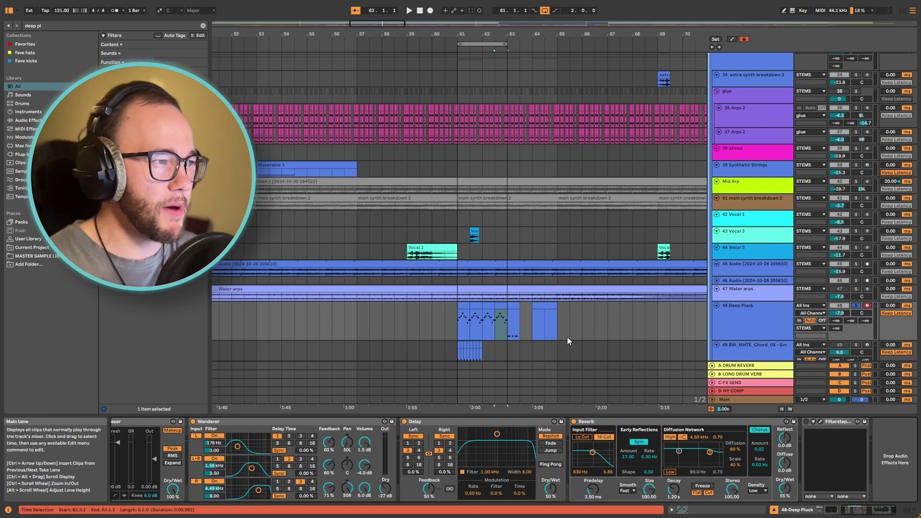
key("space")
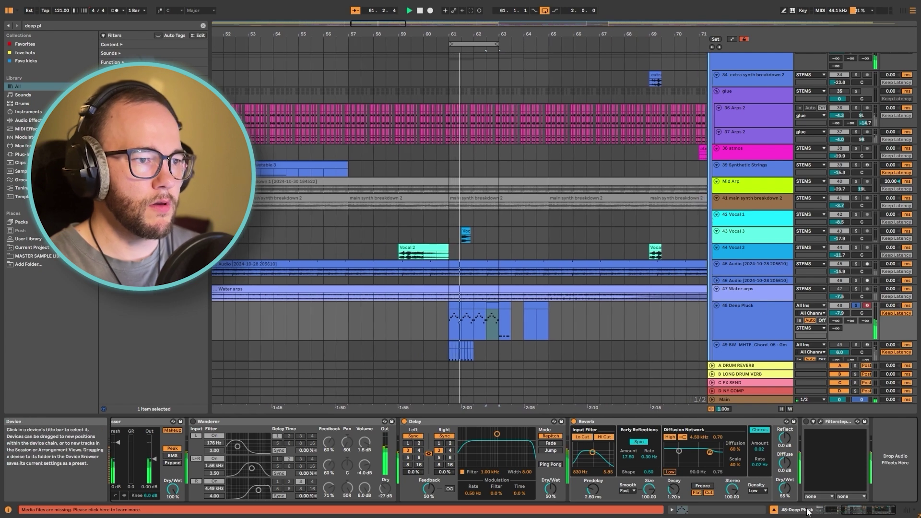
Raise the Deep Pluck track's Reverb Dry/Wet to 83% and bring its volume up to about -7 dB
left_click_drag(784, 489, 785, 475)
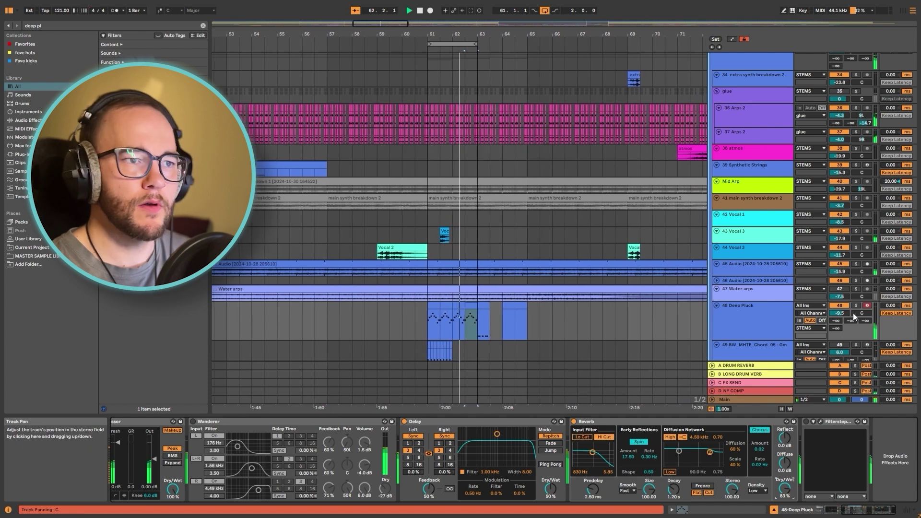
left_click_drag(842, 315, 842, 310)
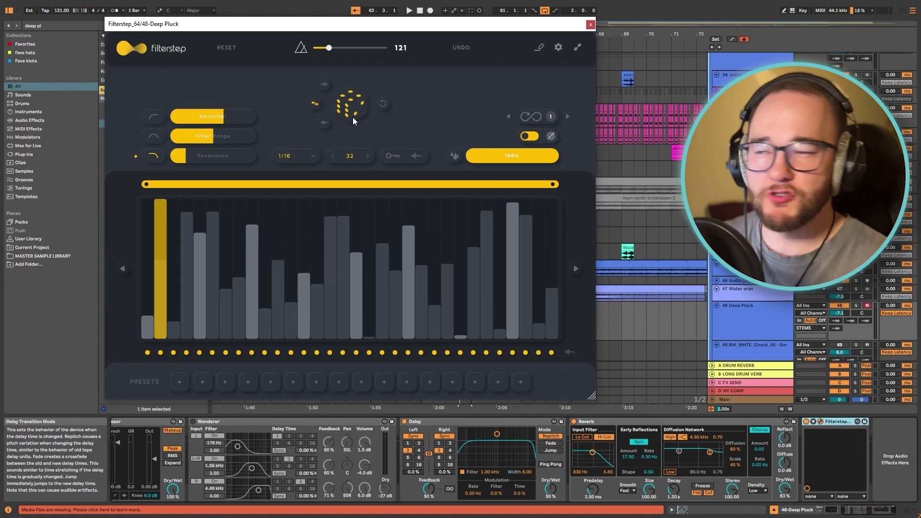
During playback, set Filterstep's Smoother to maximum and its mix to about 45% on the Deep Pluck track
key("space")
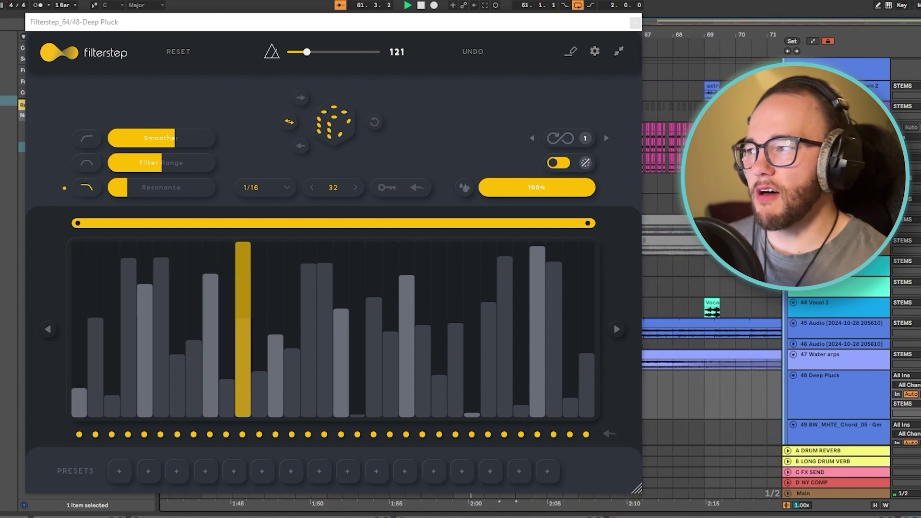
left_click_drag(200, 140, 390, 236)
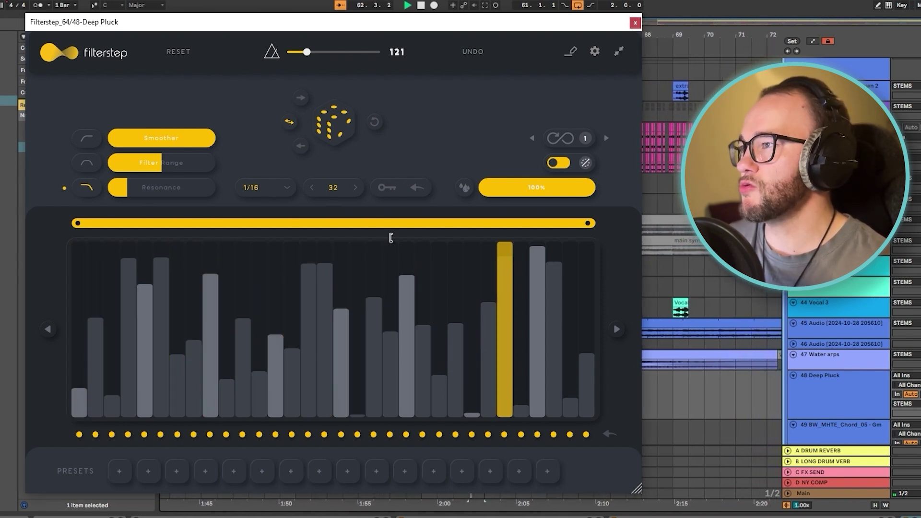
left_click_drag(535, 187, 547, 140)
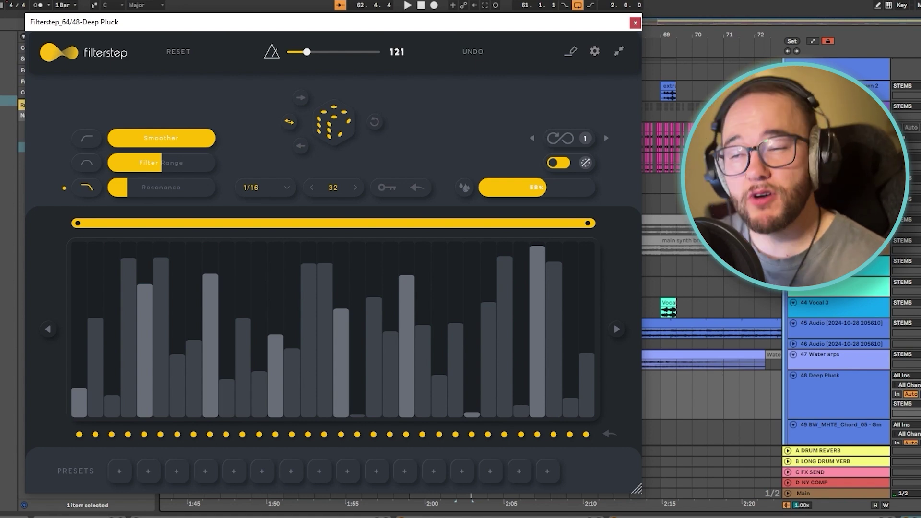
key("space")
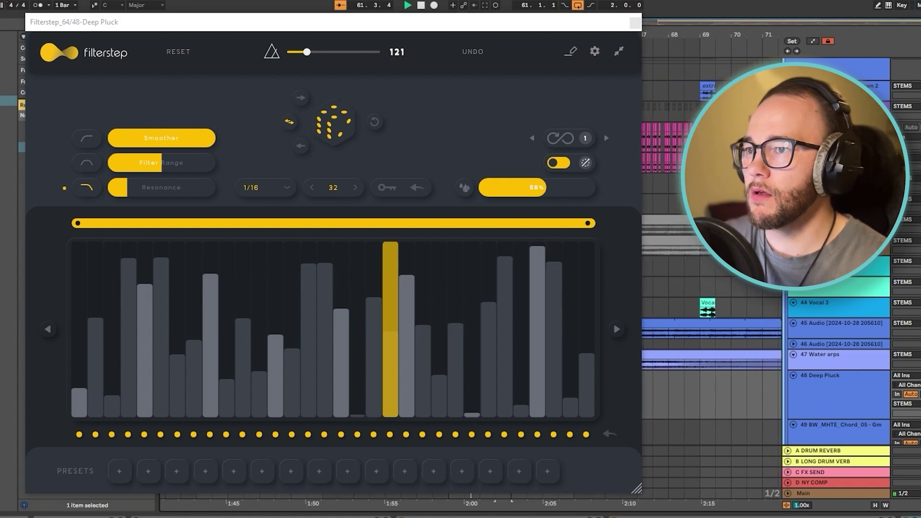
left_click(517, 188)
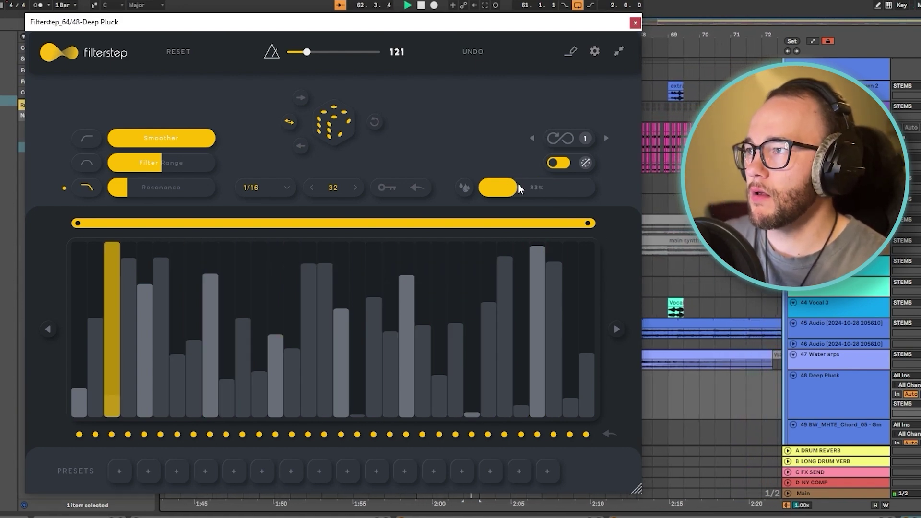
left_click_drag(517, 184, 531, 183)
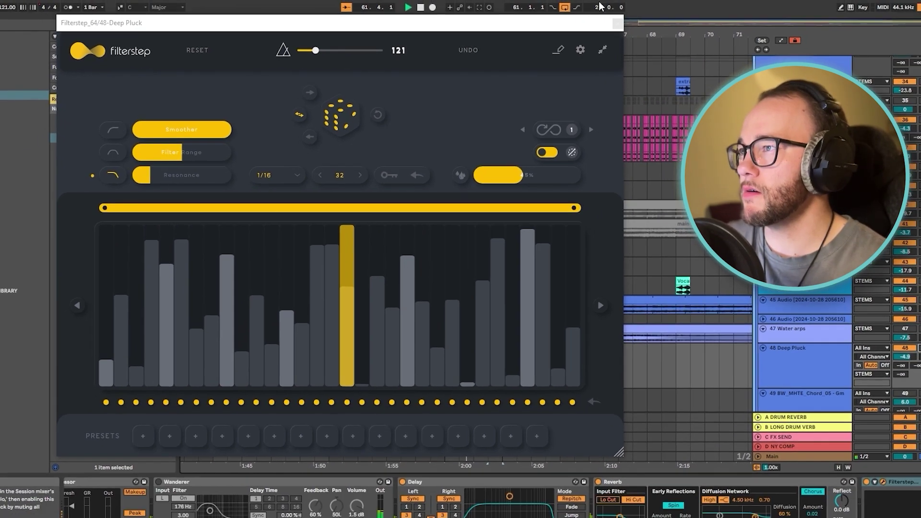
left_click(617, 22)
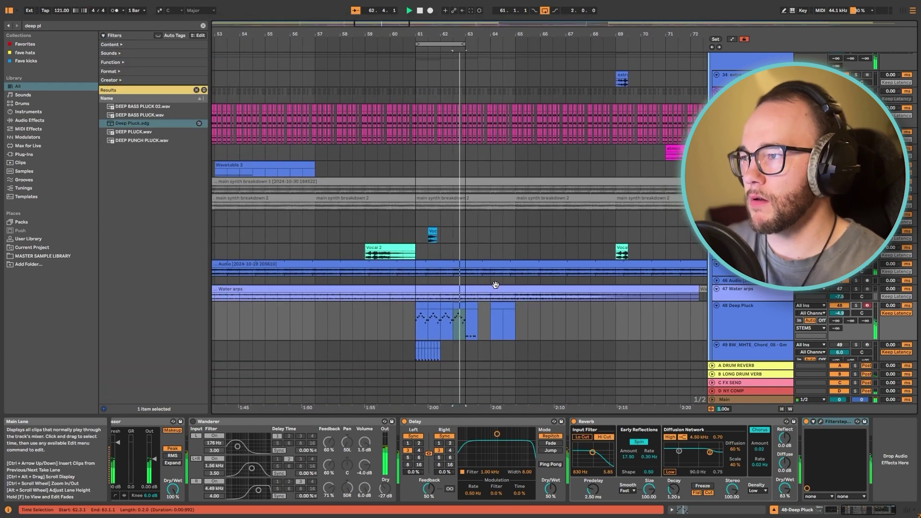
Listen to the Arps intro track in solo, followed by the soloed BASS group
scroll(439, 283, "down", 3)
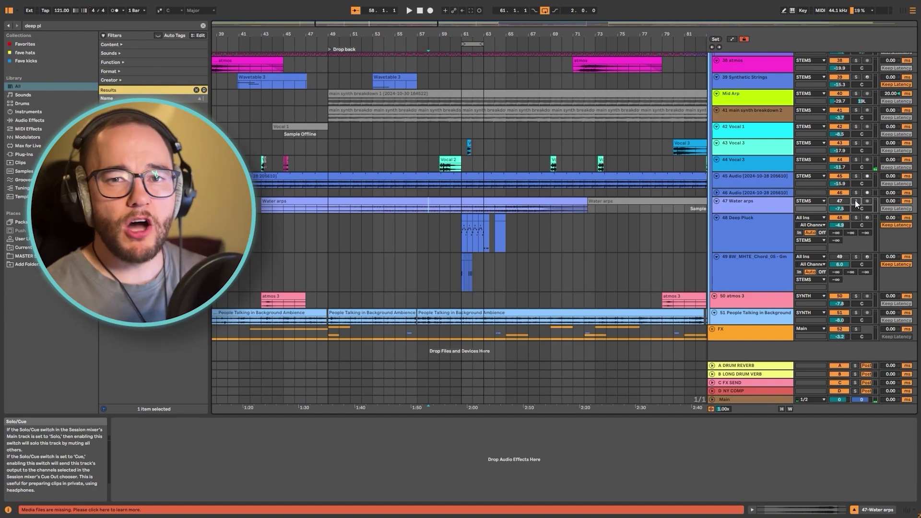
scroll(669, 206, "up", 15)
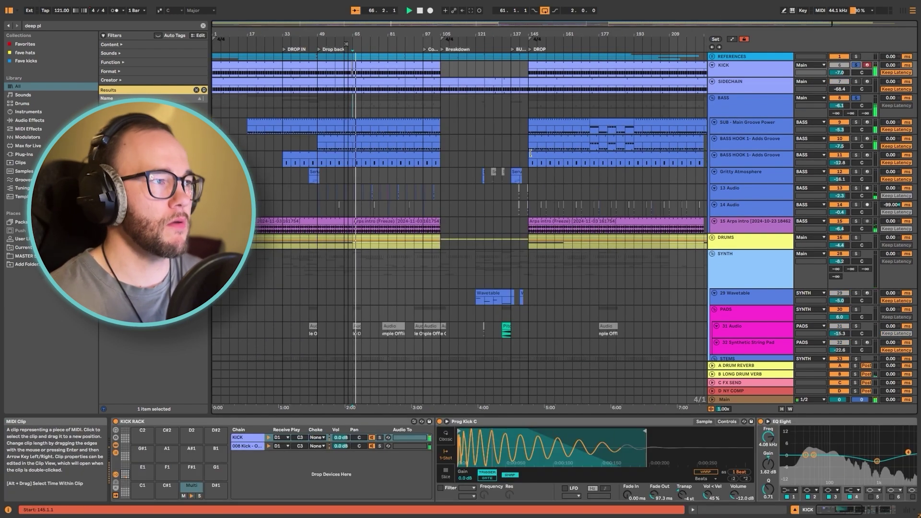
left_click(855, 221)
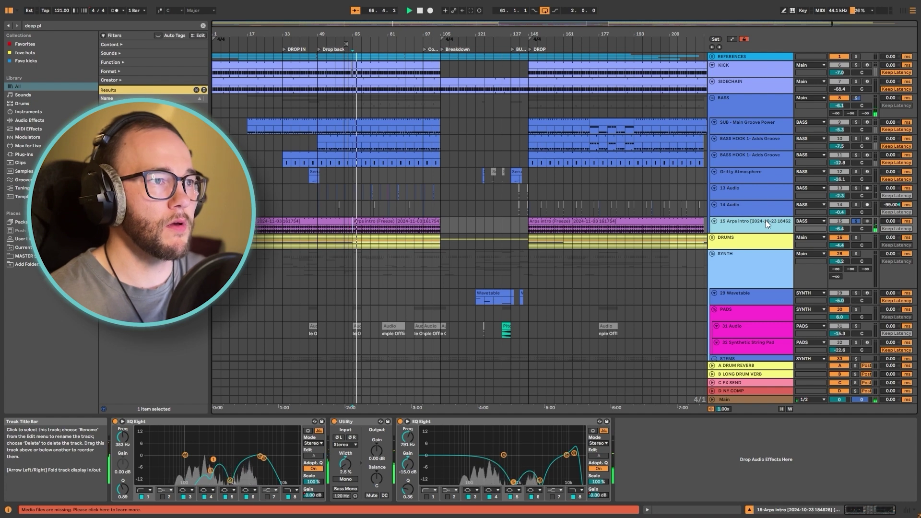
left_click(856, 97)
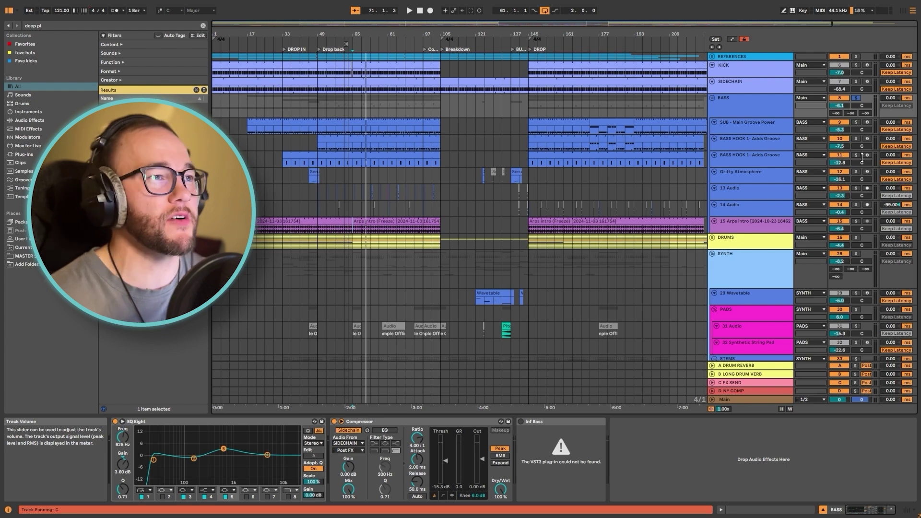
Compare BASS HOOK 1 on track 10 with and without its Delay, leaving the Delay on with Dry/Wet at 41%
left_click(763, 142)
key("space")
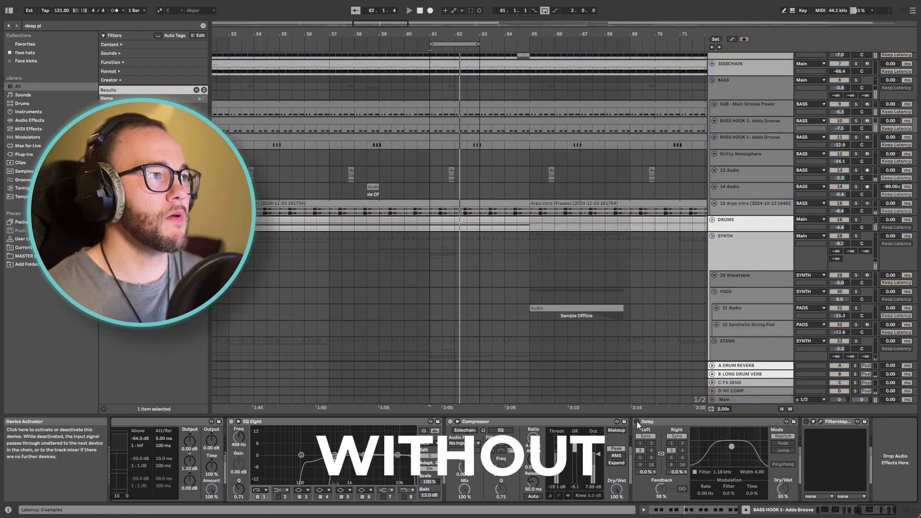
left_click(637, 421)
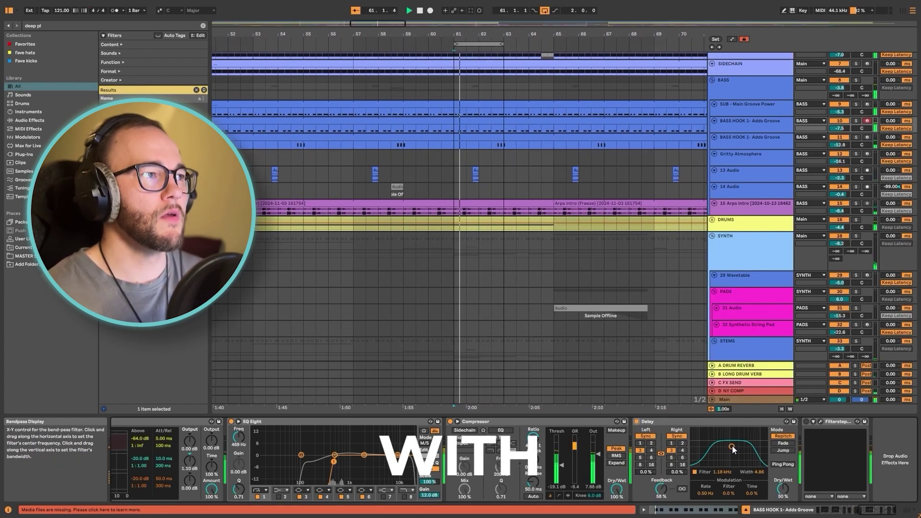
left_click_drag(774, 476, 774, 485)
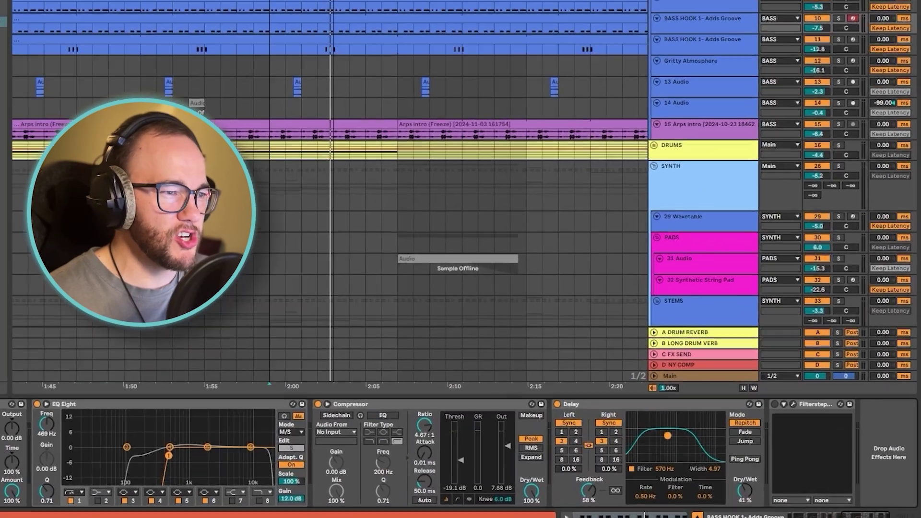
Sweep the BASS HOOK Delay's band-pass filter down and back up, ending at 2.44 kHz with a width of 5.20
left_click_drag(667, 436, 650, 449)
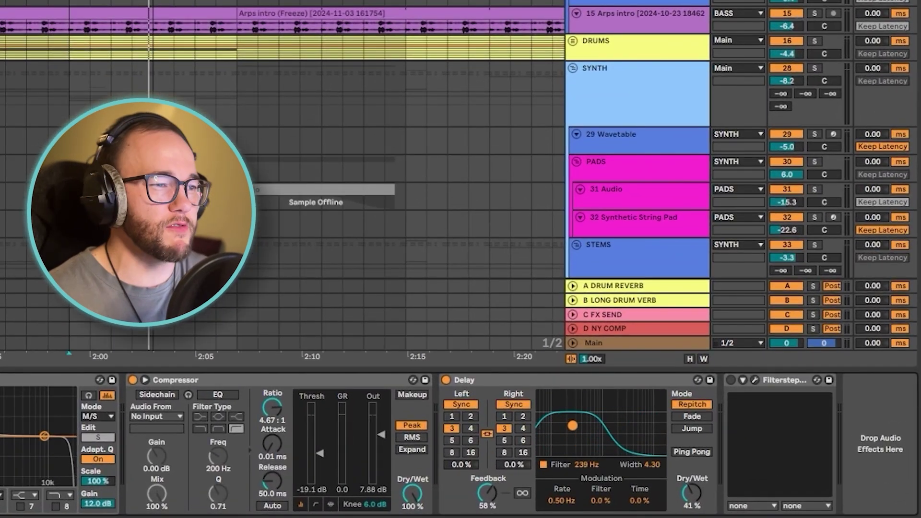
key("space")
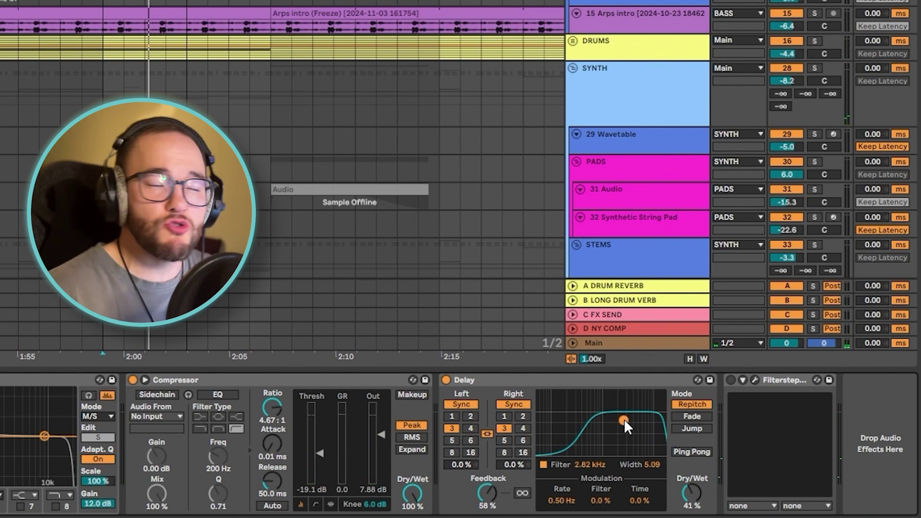
left_click_drag(623, 419, 621, 418)
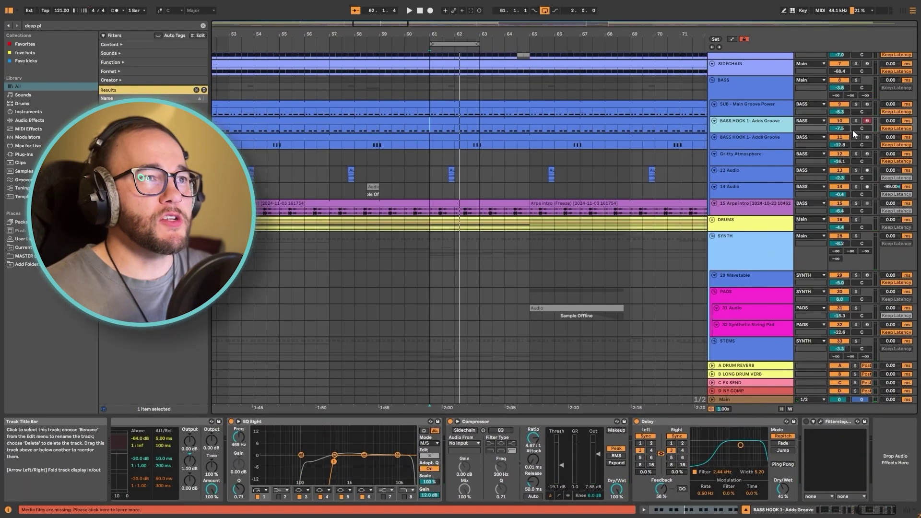
Duplicate the BASS HOOK 1 track on track 10 and set the copy's Delay Dry/Wet to 100%
key("ctrl+d")
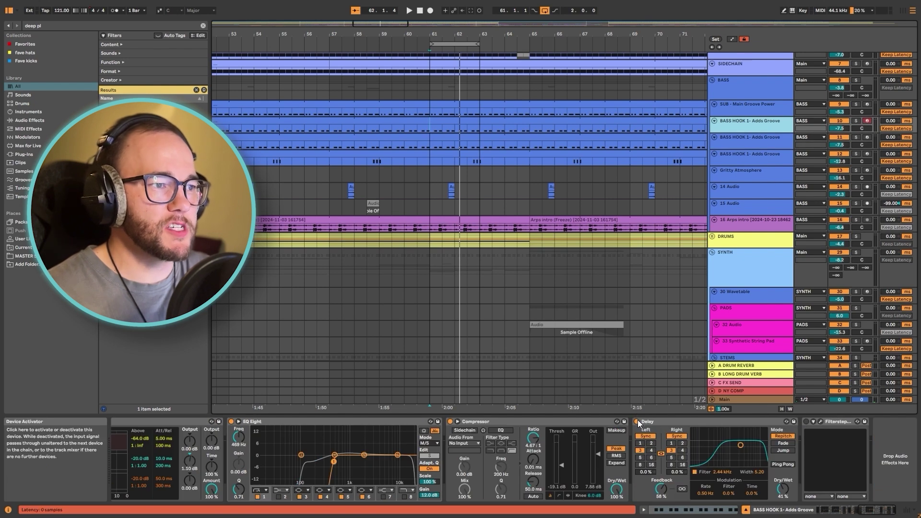
left_click(766, 144)
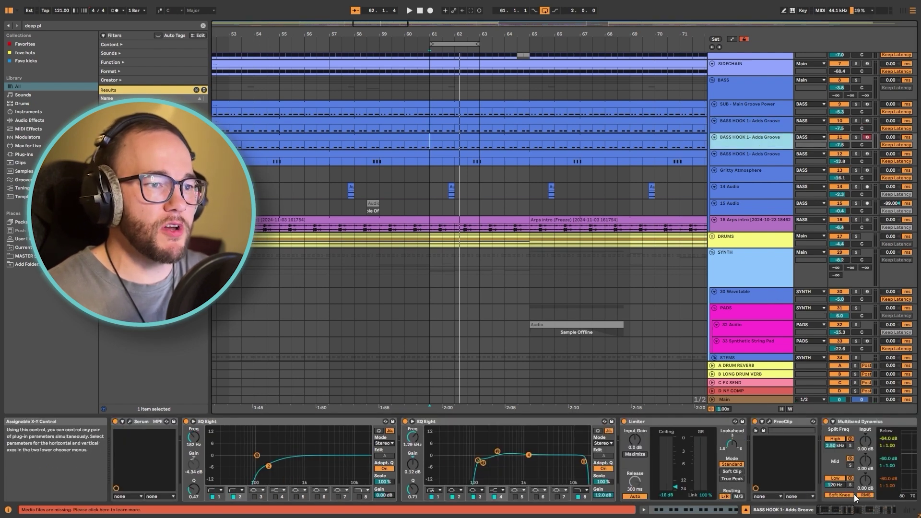
scroll(855, 498, "right", 5)
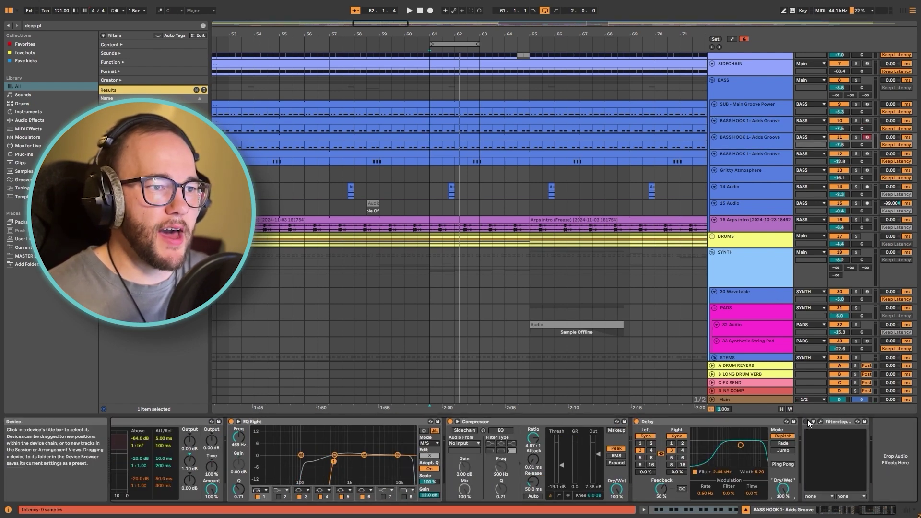
Play the duplicated BASS HOOK track in solo, unlink its Delay channels and set the right delay time to 5 sixteenths
left_click(857, 138)
key("space")
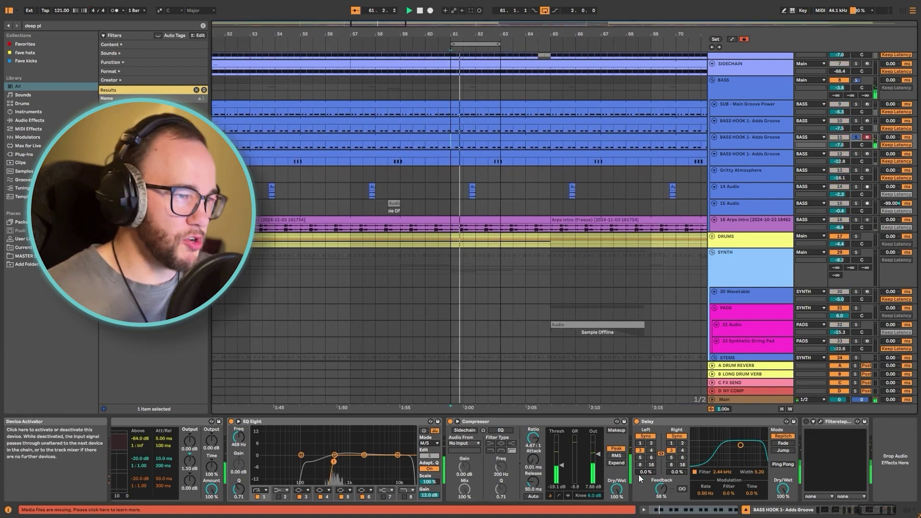
left_click(661, 453)
left_click(672, 458)
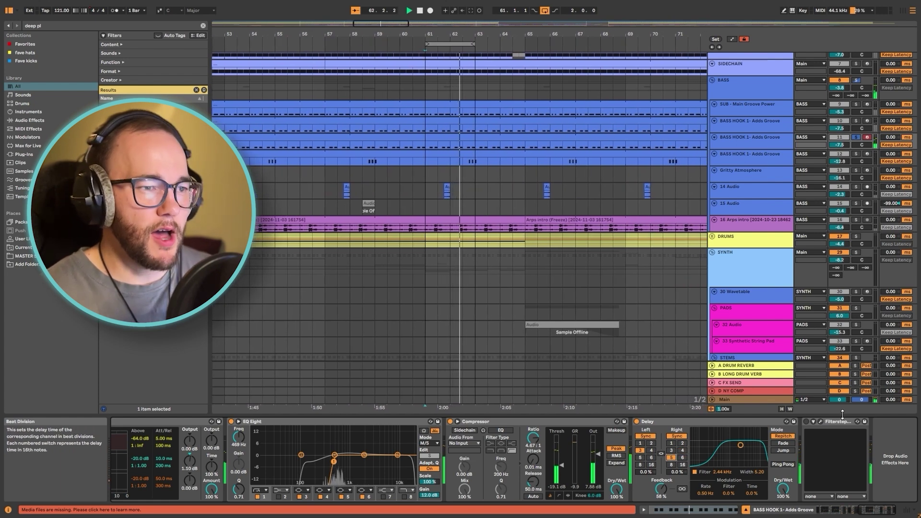
Enable Filterstep on the duplicated BASS HOOK track and randomize its 32-step filter pattern
left_click(807, 421)
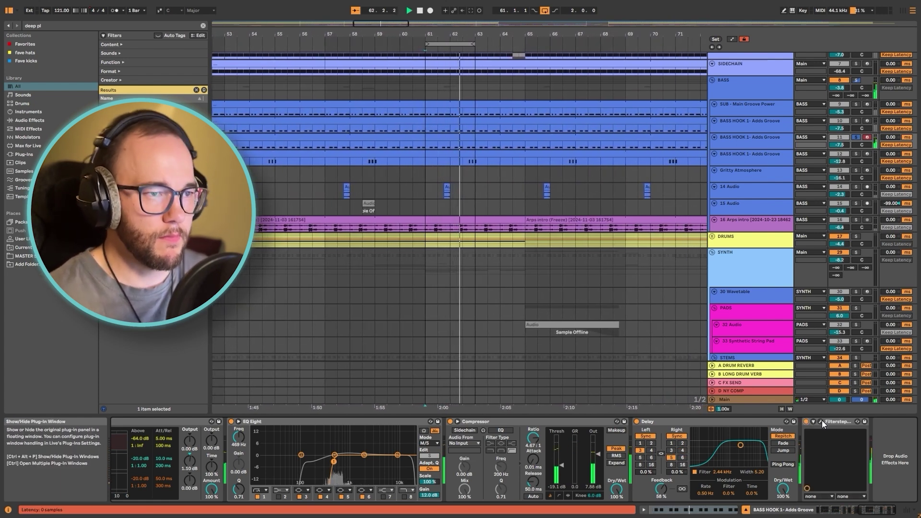
left_click(821, 420)
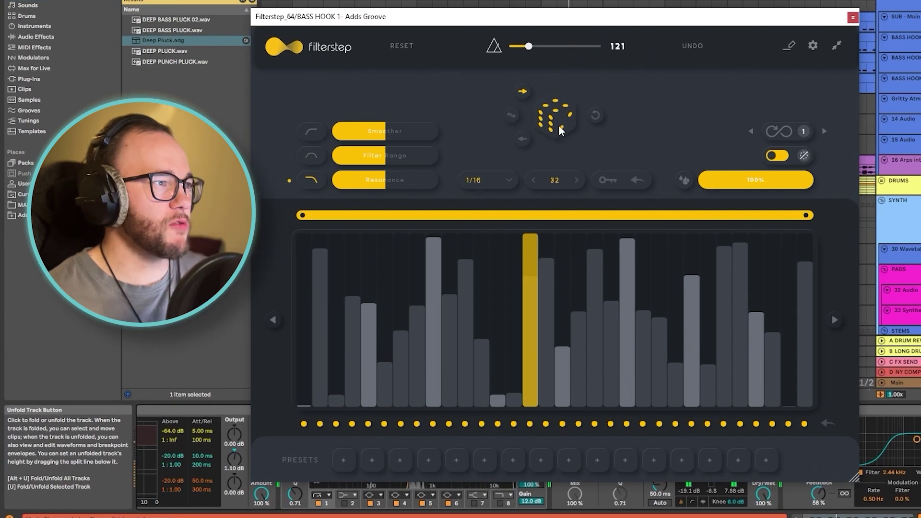
left_click(560, 127)
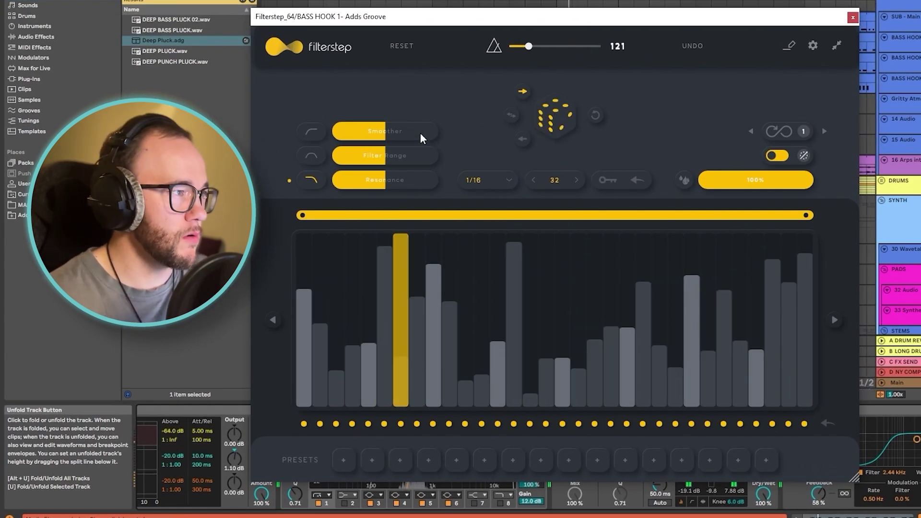
left_click(852, 17)
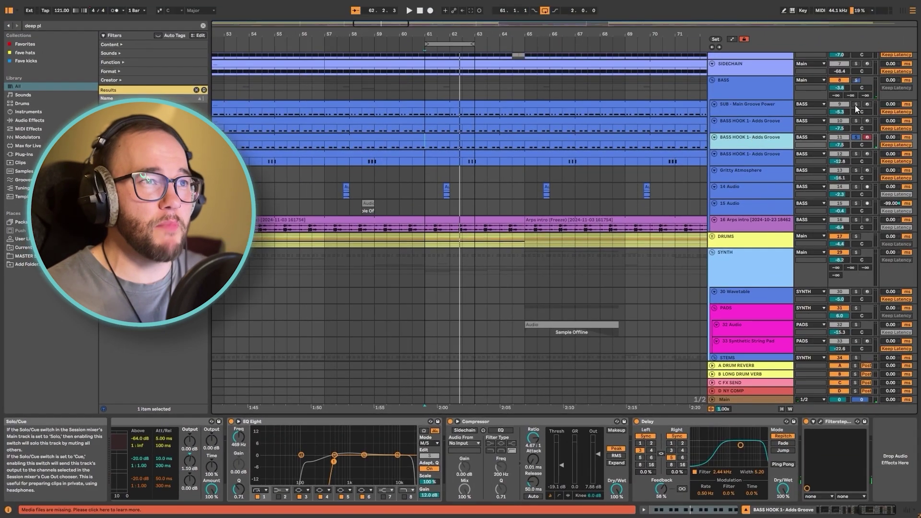
Play the BASS group and KICK soloed together and select the duplicated BASS HOOK track's volume
left_click(856, 80)
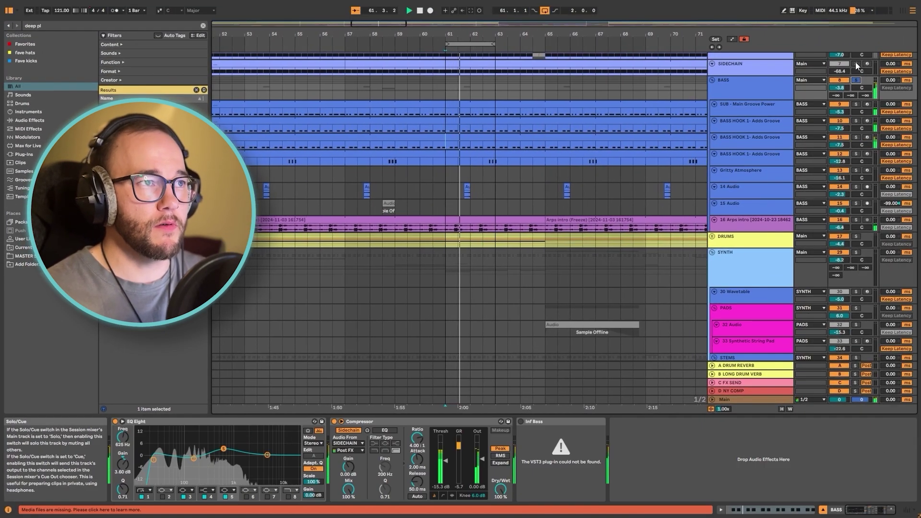
scroll(770, 137, "up", 1)
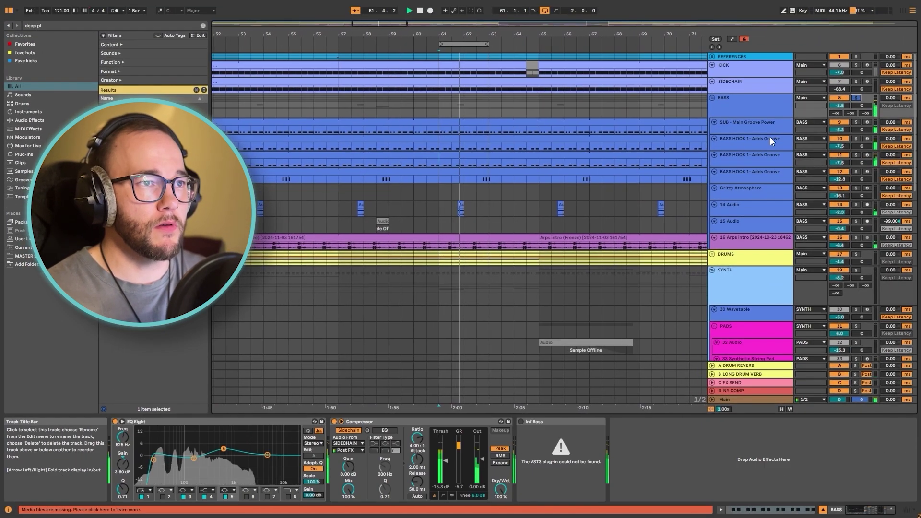
left_click(856, 64)
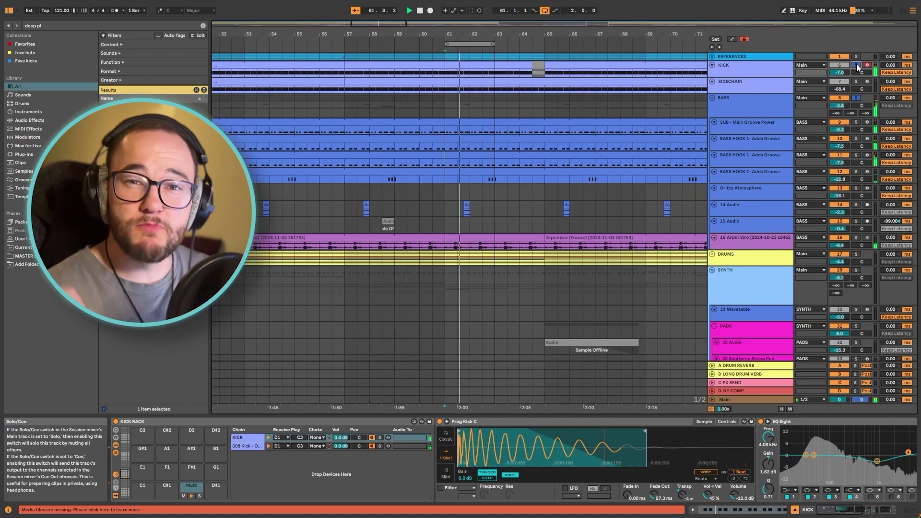
left_click(785, 161)
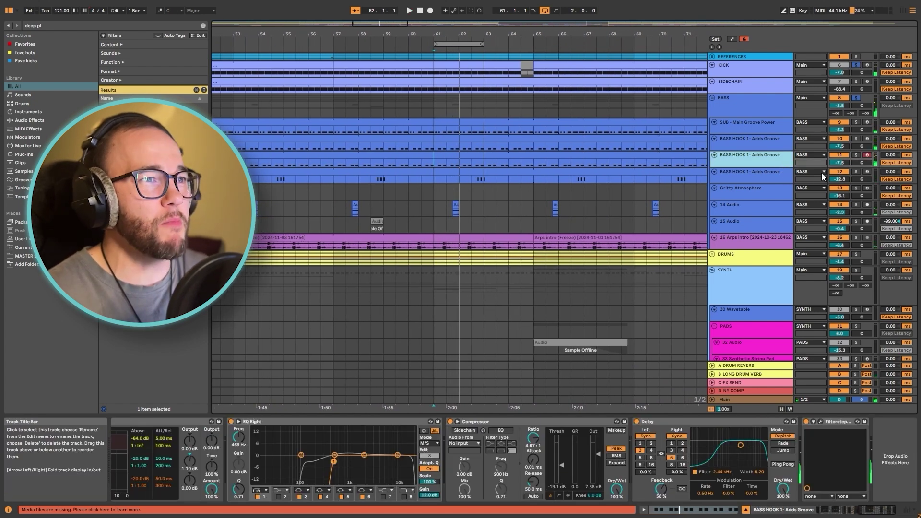
left_click(839, 162)
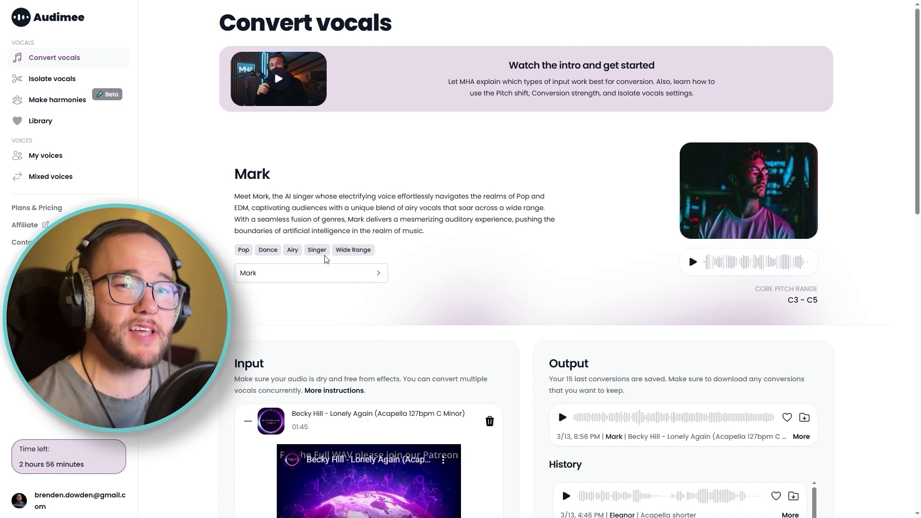
Switch to Audimee, browse its royalty-free voices, and view the input and output sections of Convert vocals
left_click(313, 279)
scroll(793, 222, "down", 12)
scroll(794, 222, "up", 12)
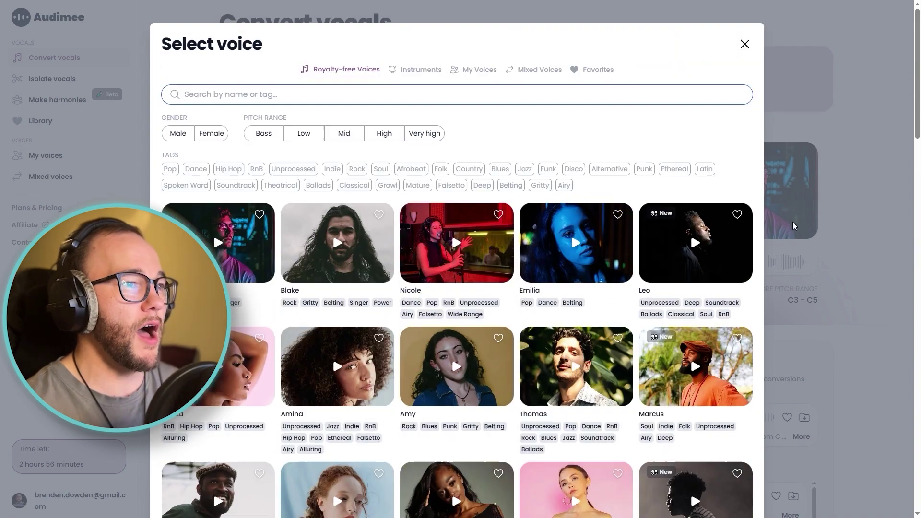
left_click(839, 247)
scroll(516, 331, "down", 4)
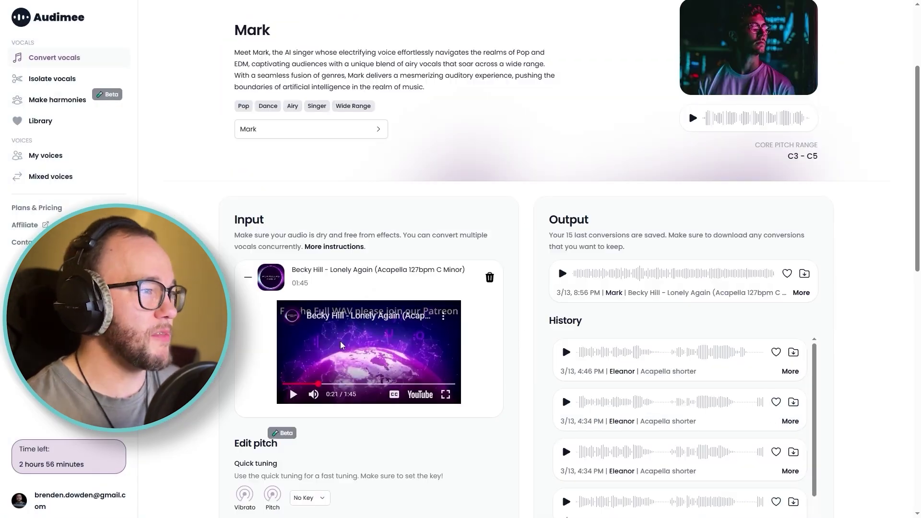
Examine the pitch and conversion settings of Convert vocals and open the Female Rock Lead Doubler harmony preset
left_click(284, 347)
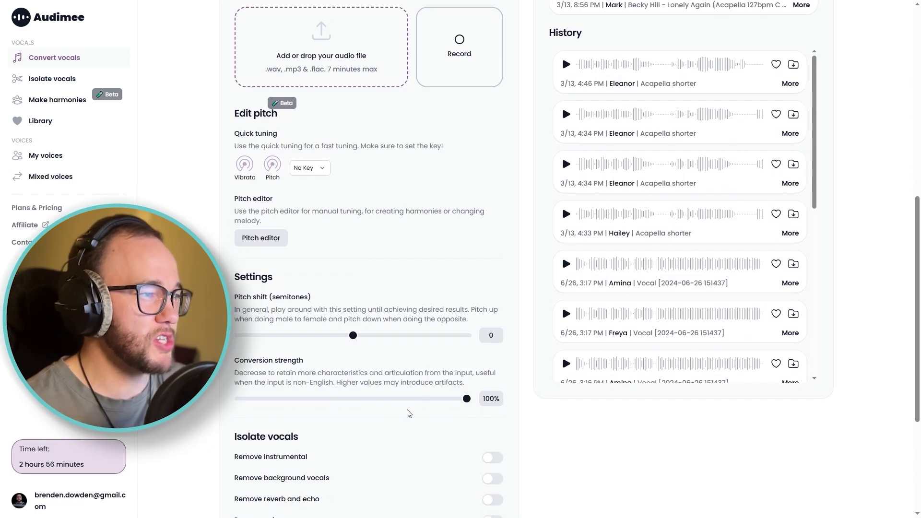
scroll(566, 353, "up", 6)
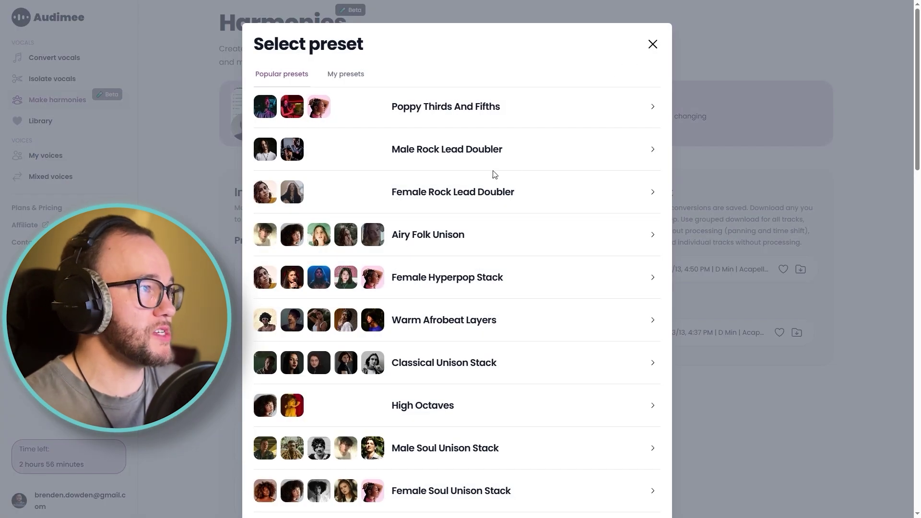
left_click(451, 198)
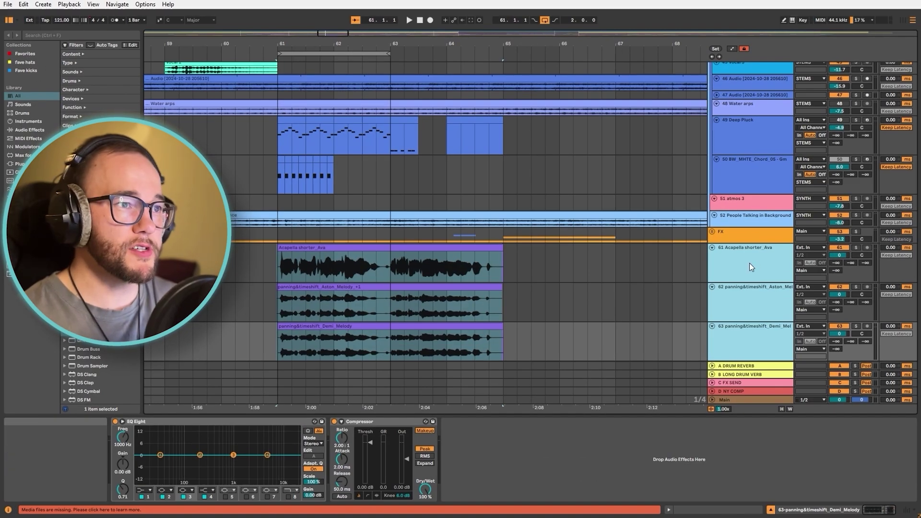
Switch to Ableton Live and play the Acapella shorter_Ava track and the Aston and Demi harmony tracks in solo
left_click(854, 255)
left_click(855, 287)
key("space")
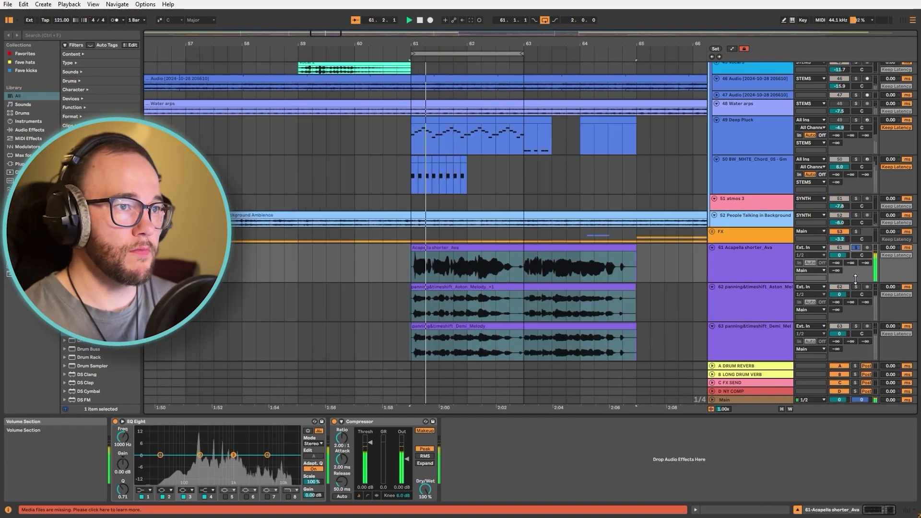
left_click(856, 326)
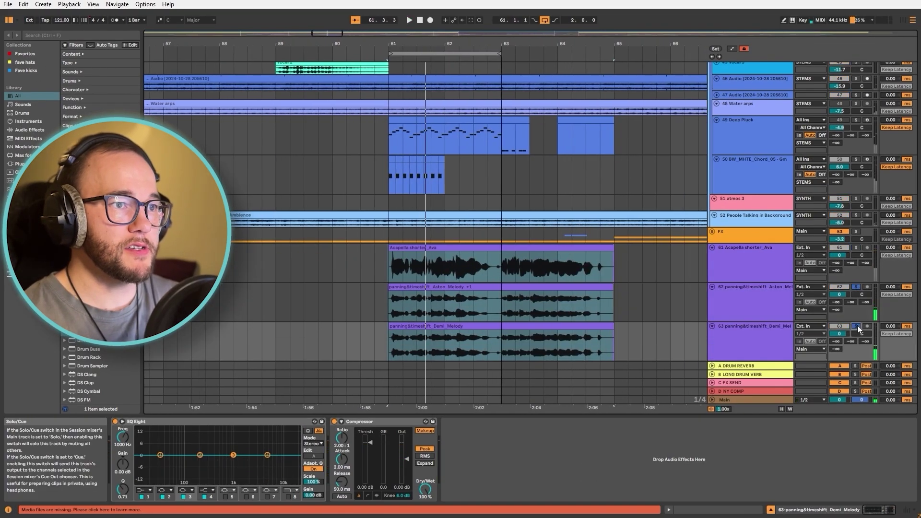
Group the three vocal tracks and load a Reverb on the group with 12.9 s decay and 100% dry/wet
left_click(742, 302, "shift")
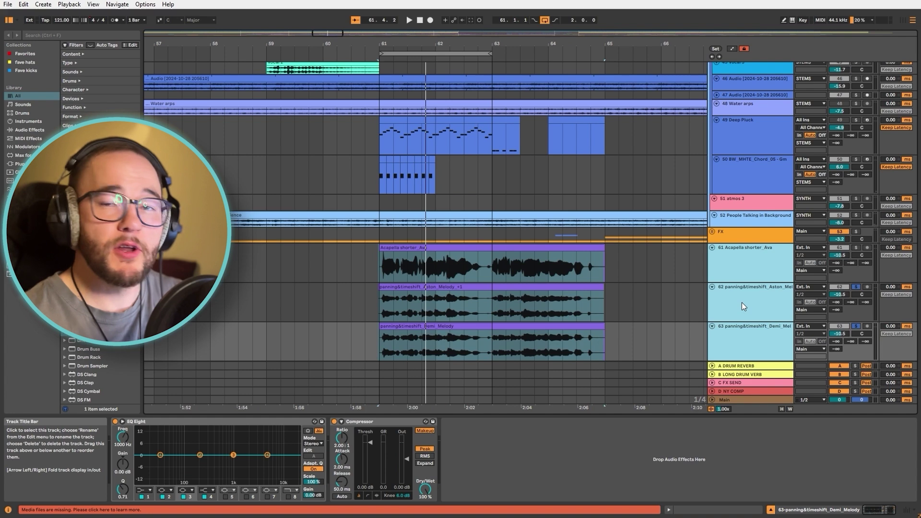
key("ctrl+g")
key("ctrl+f")
type("rev")
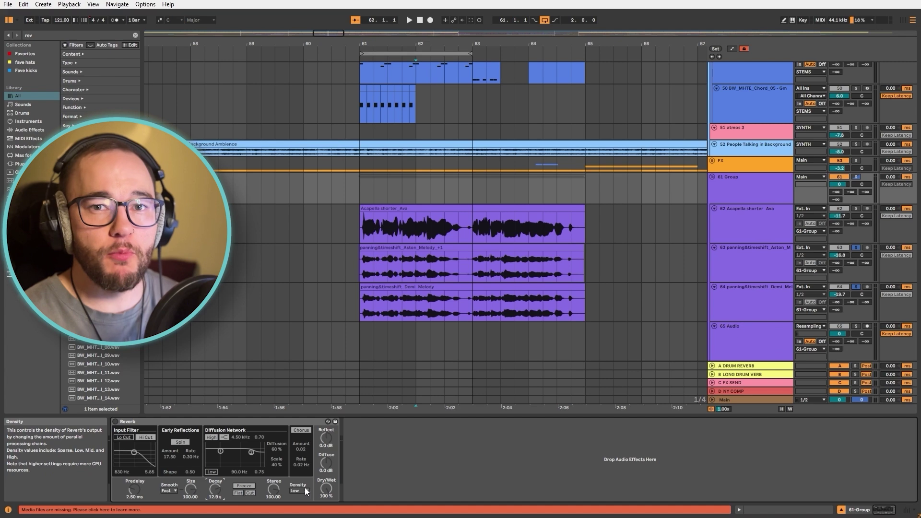
Freeze the vocal group's Reverb during playback and resample the sustained tail onto the group's audio track
left_click(359, 332)
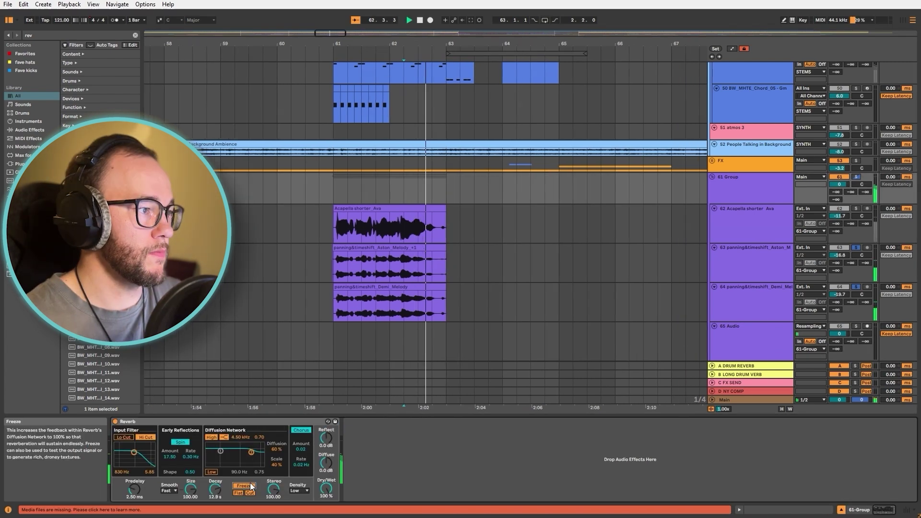
left_click(430, 20)
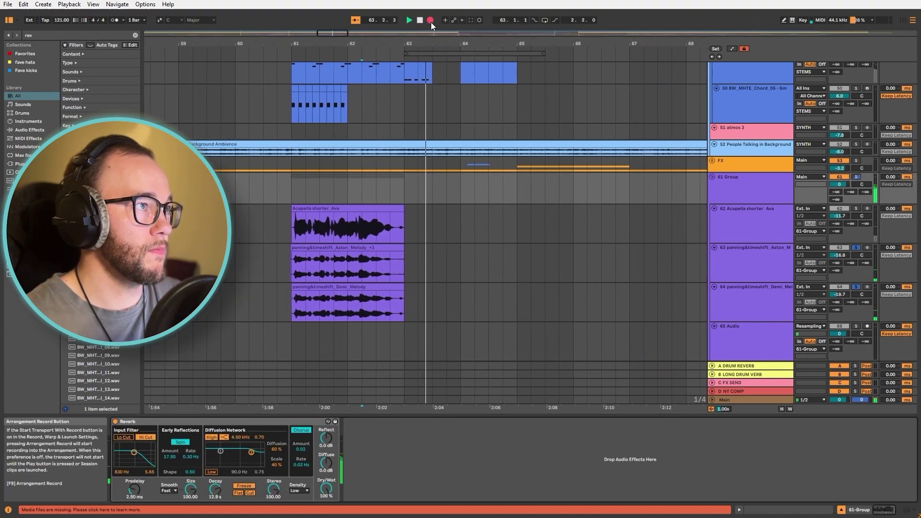
left_click(866, 325)
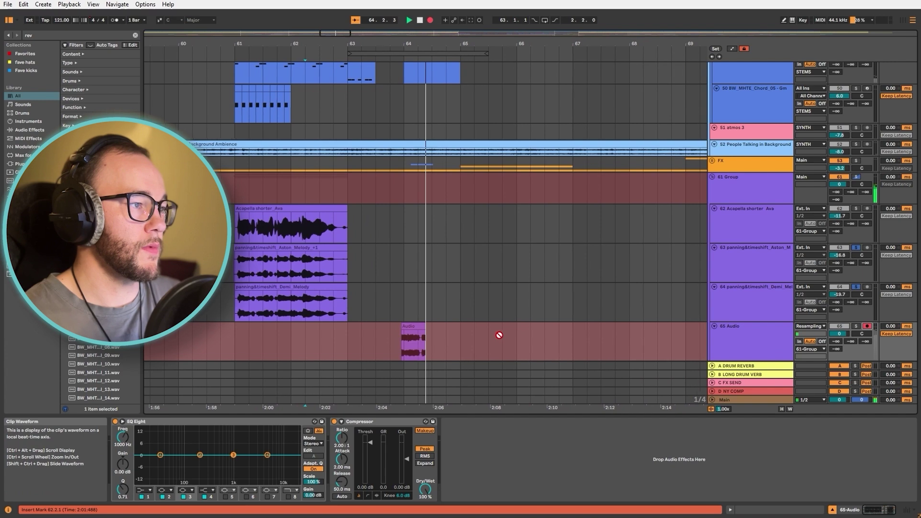
left_click(420, 20)
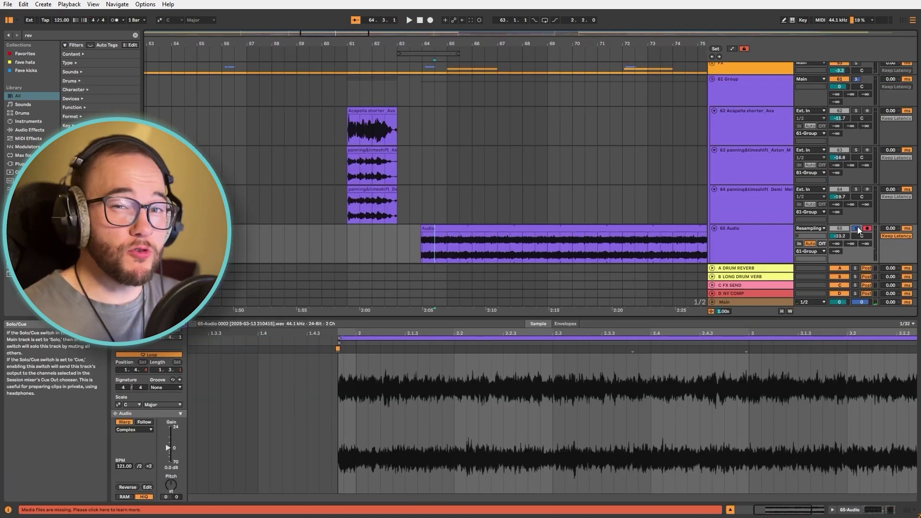
Play the resampled reverb layer in solo and with the full mix, and adjust its track volume
key("space")
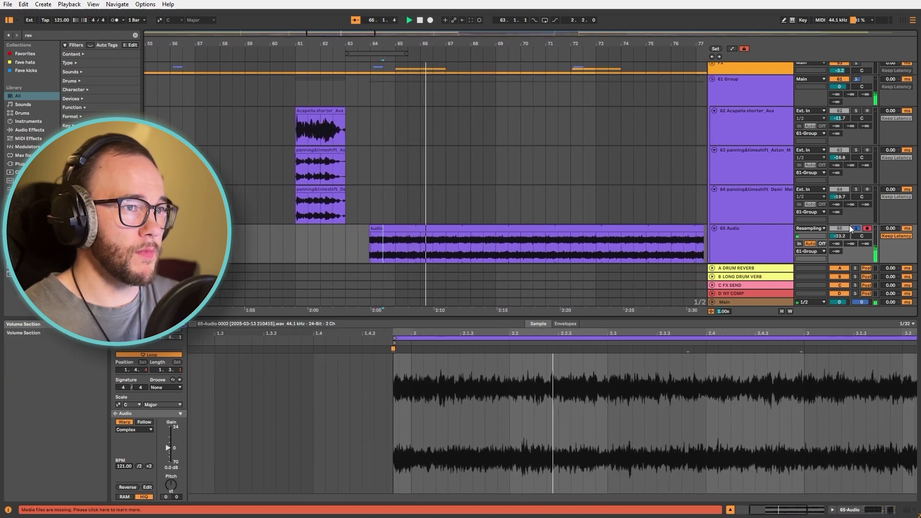
key("space")
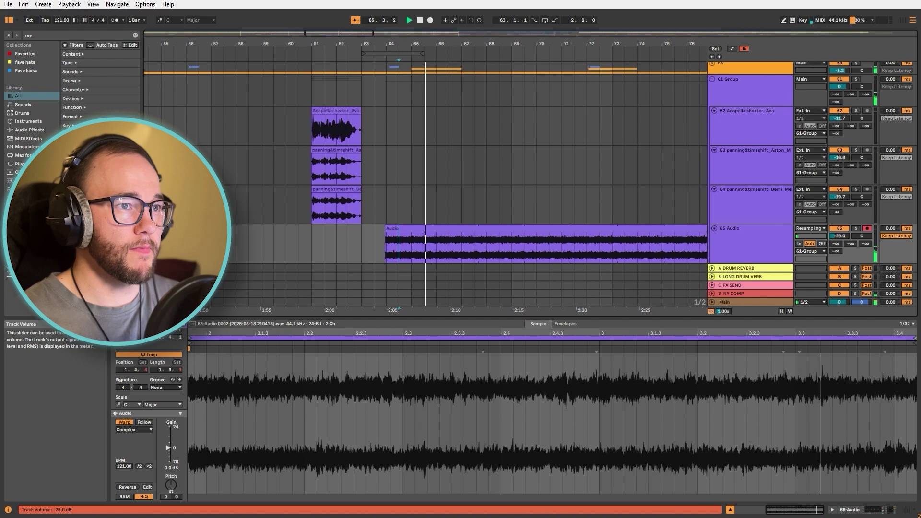
mouse_move(839, 236)
left_mouse_down()
mouse_move(839, 260)
mouse_move(839, 228)
left_mouse_up()
scroll(546, 236, "down", 2)
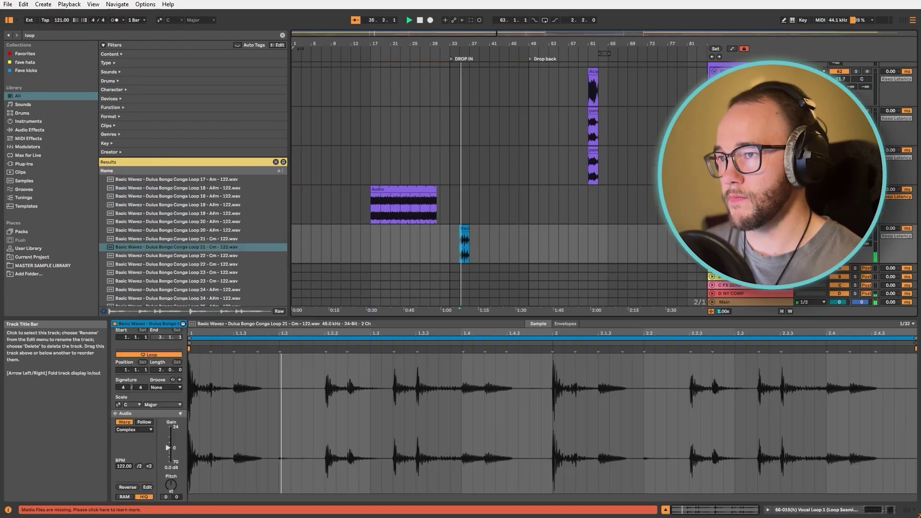
Reduce the loop track's height and audition vocal loops and Basic Wavez Dulus loops from the loop search results
left_click_drag(832, 263, 833, 248)
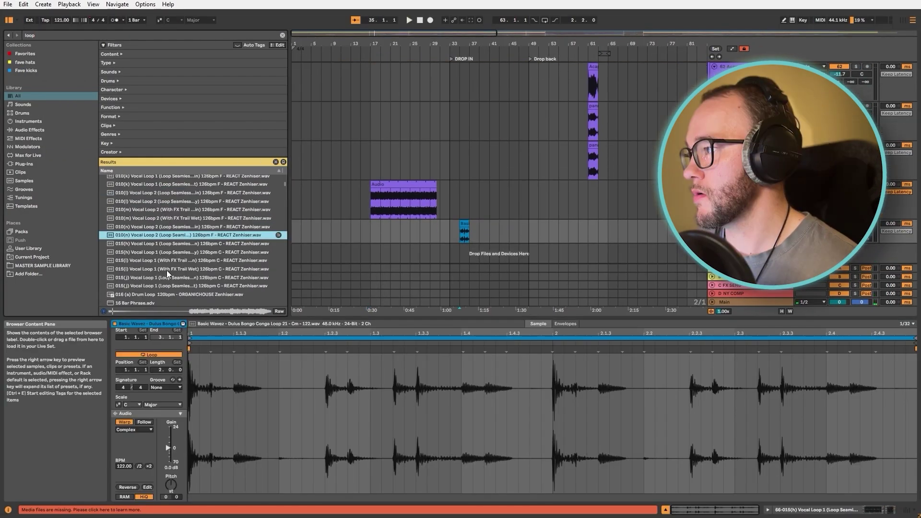
left_click(166, 269)
scroll(169, 268, "down", 3)
left_click(184, 252)
scroll(184, 266, "down", 1)
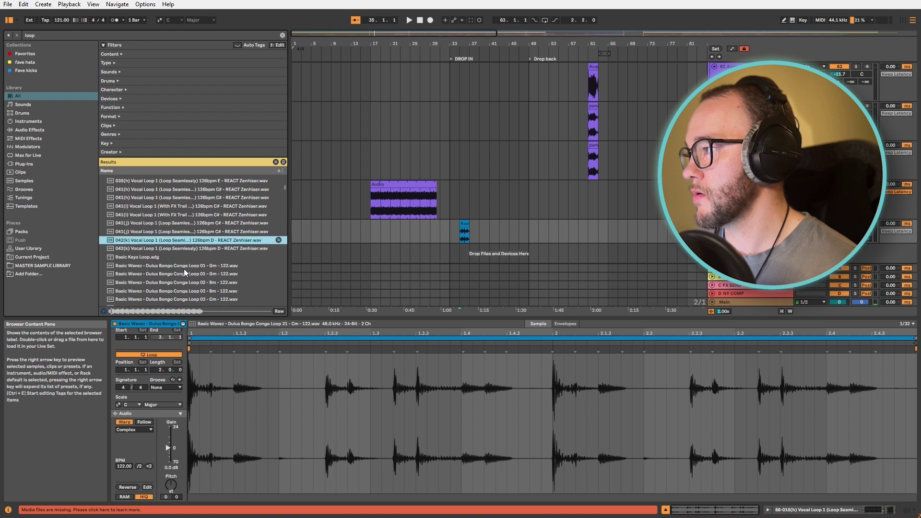
scroll(184, 271, "down", 10)
left_click(184, 276)
scroll(184, 276, "down", 4)
left_click(184, 276)
scroll(185, 268, "up", 1)
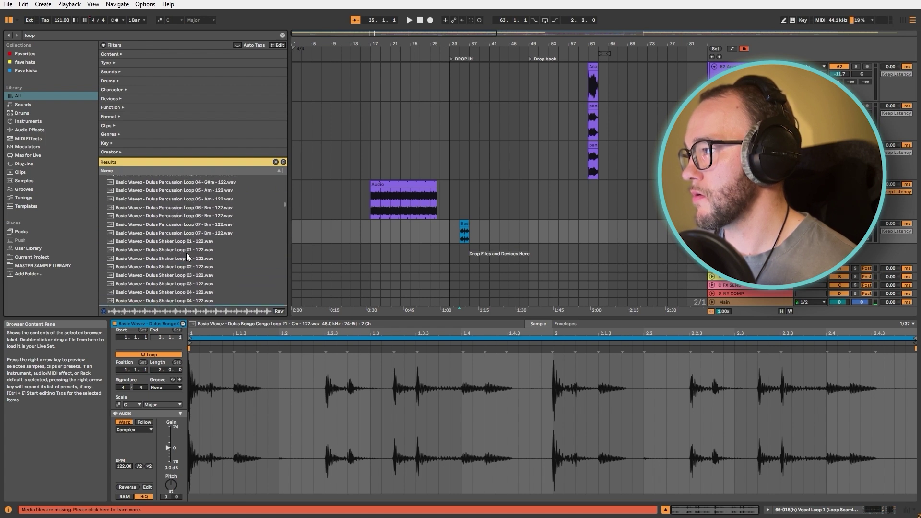
Place Dulus Percussion Loop 05 - Am and Dulus Minimal Loop 04 - Em after the bongo conga loop on the same track
scroll(186, 240, "up", 5)
left_click(186, 243)
scroll(186, 244, "up", 6)
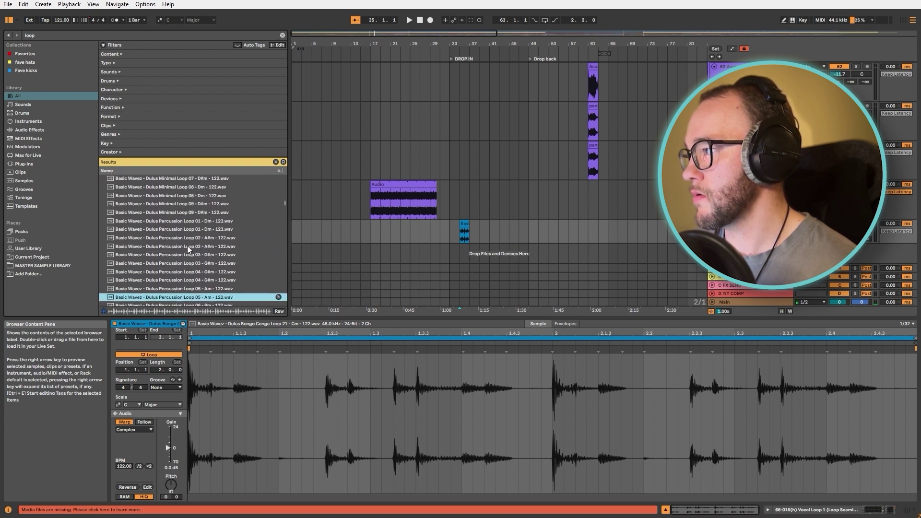
scroll(188, 252, "down", 3)
scroll(166, 235, "up", 8)
left_click(167, 234)
left_click_drag(485, 242, 559, 229)
Browse further Dulus loops, complete the row of four loop clips, and play the second and the last clip
scroll(162, 220, "up", 5)
left_click(162, 218)
left_click(178, 182)
scroll(203, 223, "down", 8)
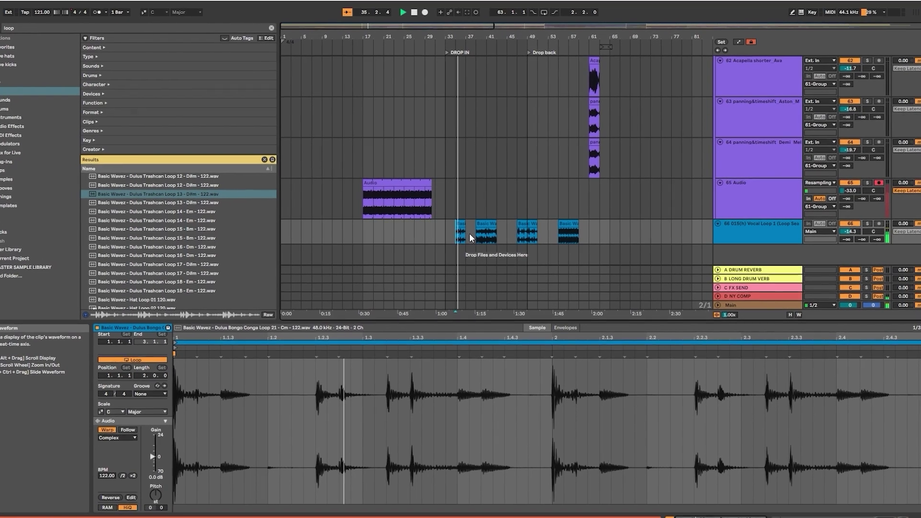
left_click(481, 234)
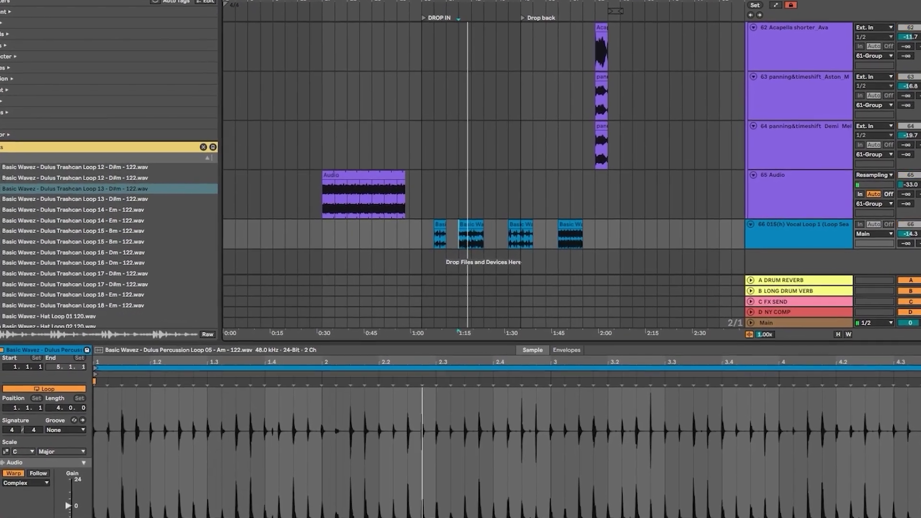
left_click(559, 237)
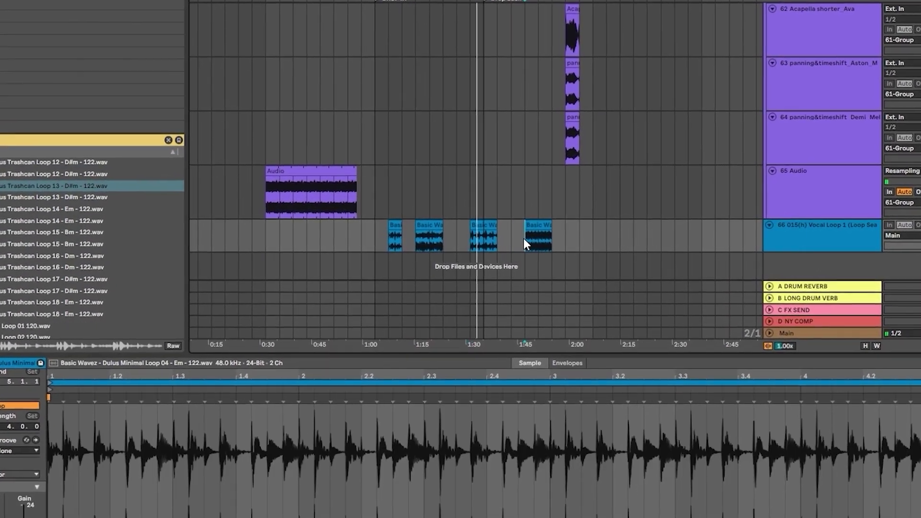